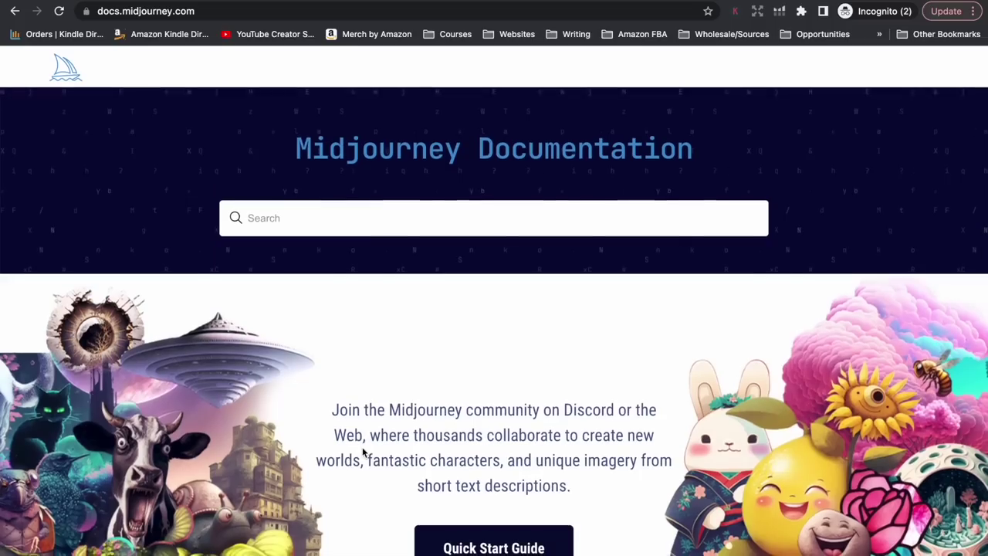
Open the Subscription Plans page from the Midjourney documentation home page
scroll(362, 450, down, 5)
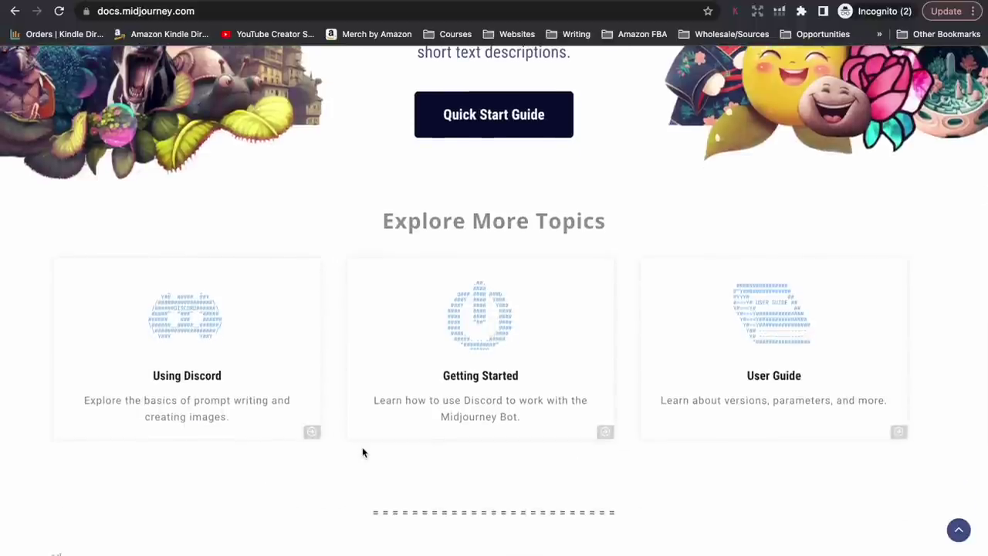
scroll(362, 452, down, 5)
click(294, 369)
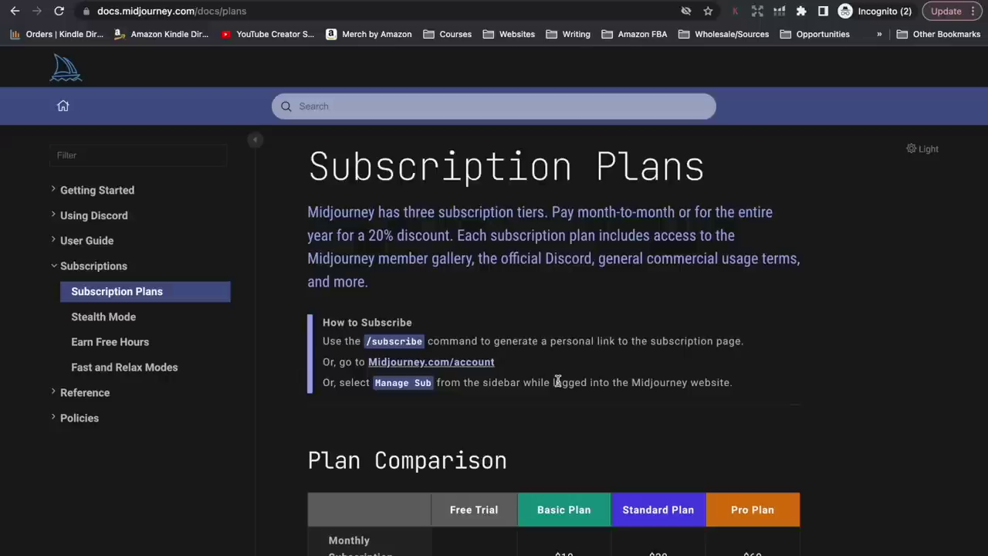
Examine the plan comparison table for each tier's subscription cost, GPU time, job queue limits and usage rights
scroll(557, 380, down, 3)
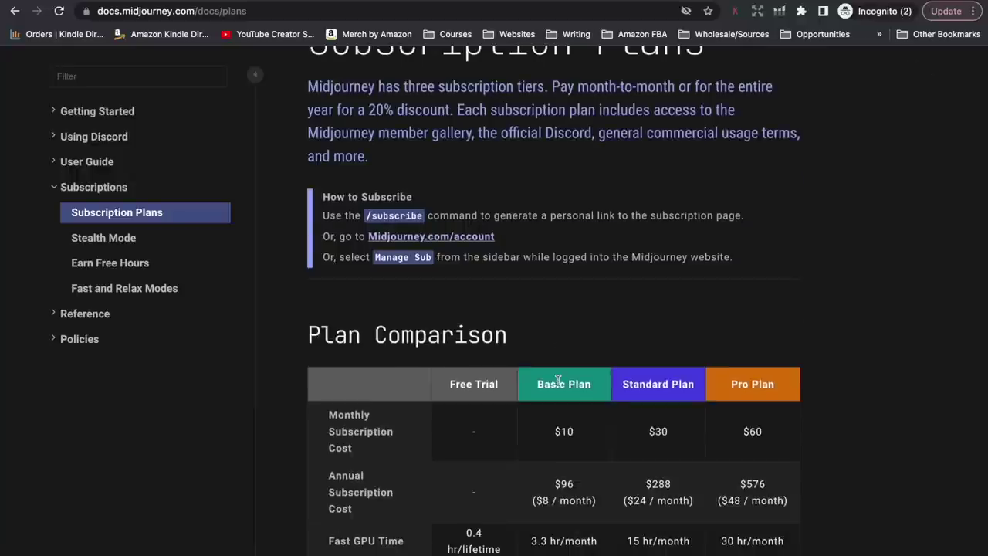
scroll(557, 381, down, 4)
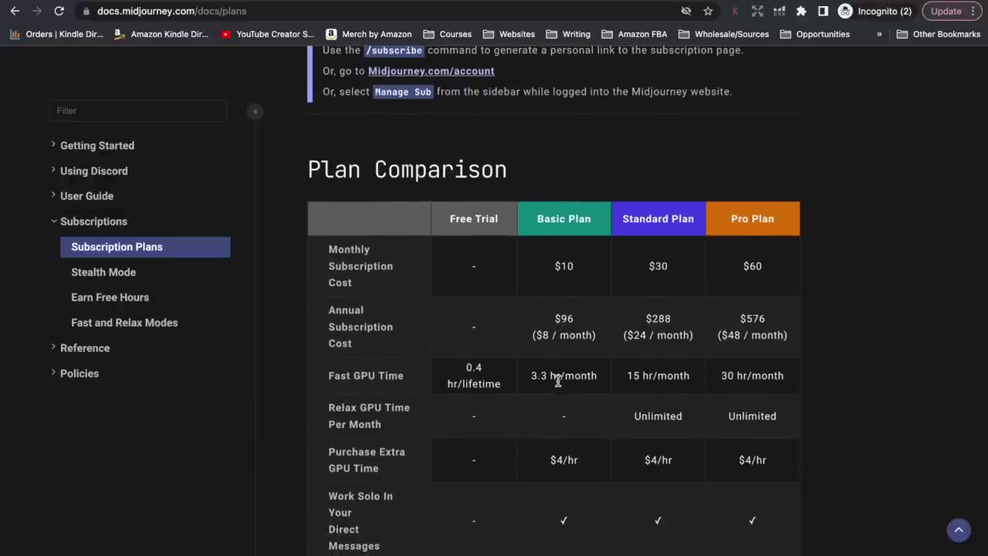
scroll(558, 380, down, 2)
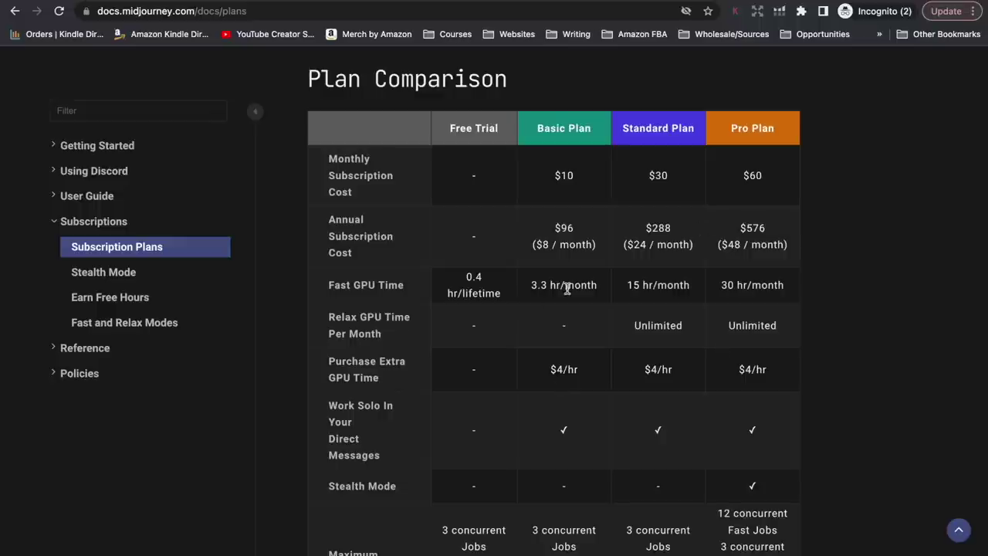
scroll(567, 289, down, 4)
scroll(568, 292, up, 3)
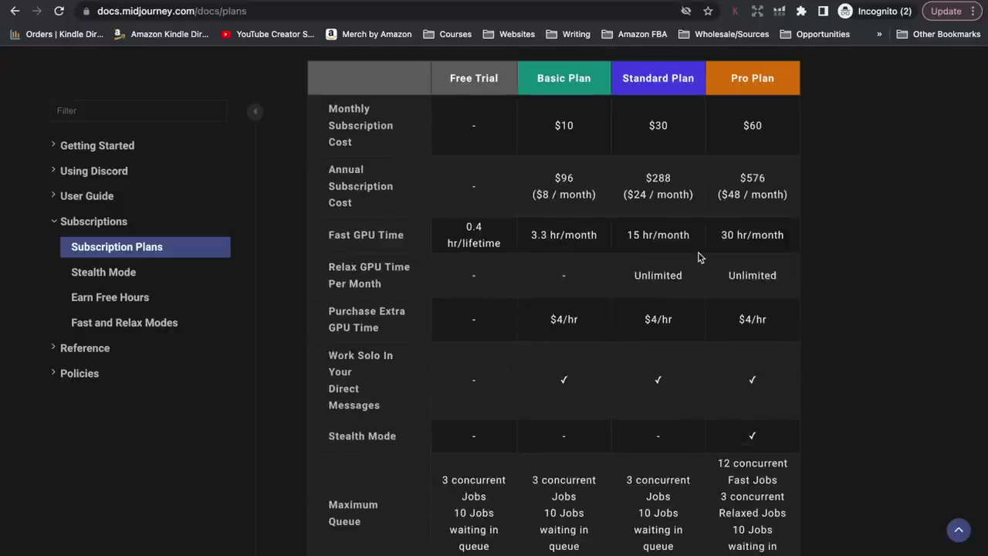
scroll(576, 234, down, 9)
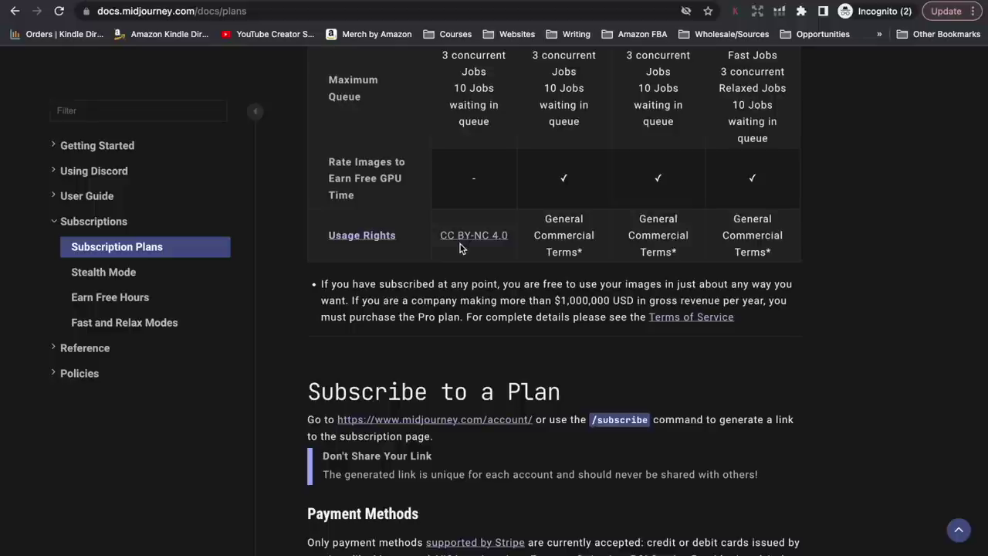
scroll(460, 244, up, 10)
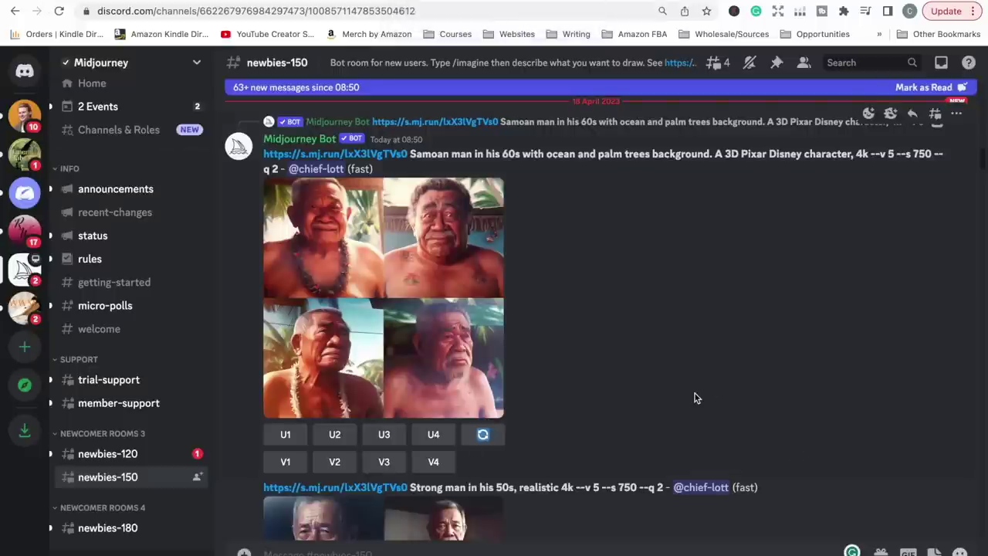
Switch to the Midjourney server in Discord and browse the prompts and generated images in the newbies-150 channel
scroll(174, 401, down, 2)
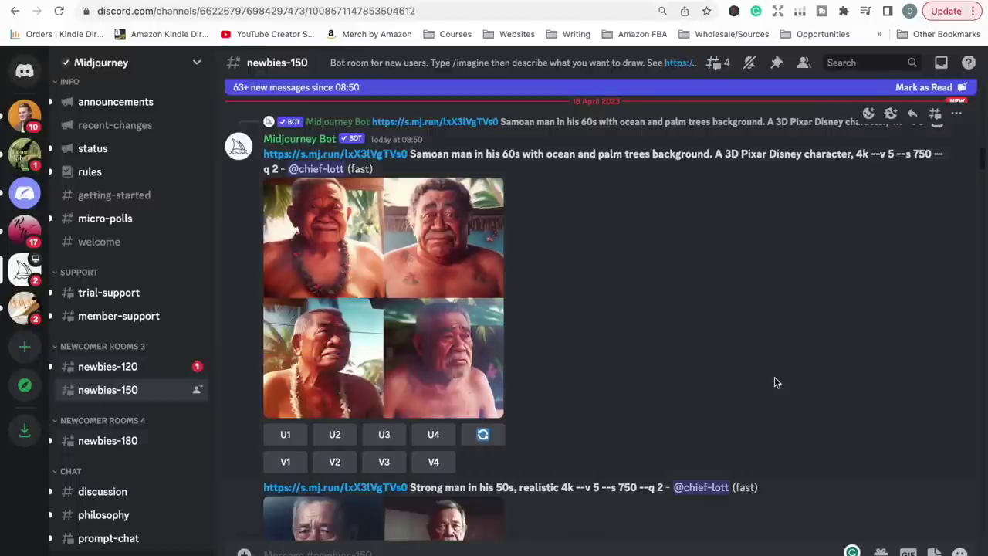
scroll(635, 320, up, 4)
scroll(635, 320, up, 5)
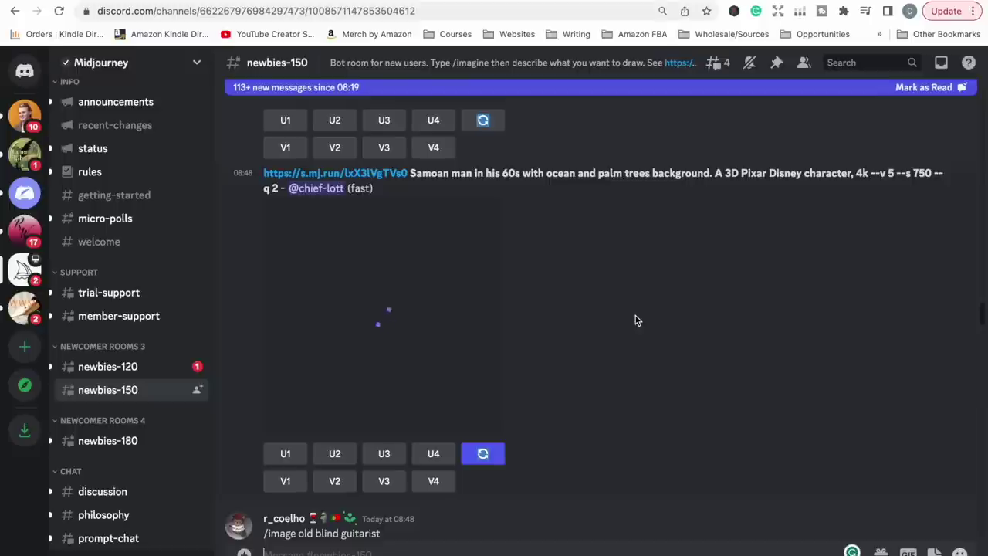
scroll(635, 318, up, 10)
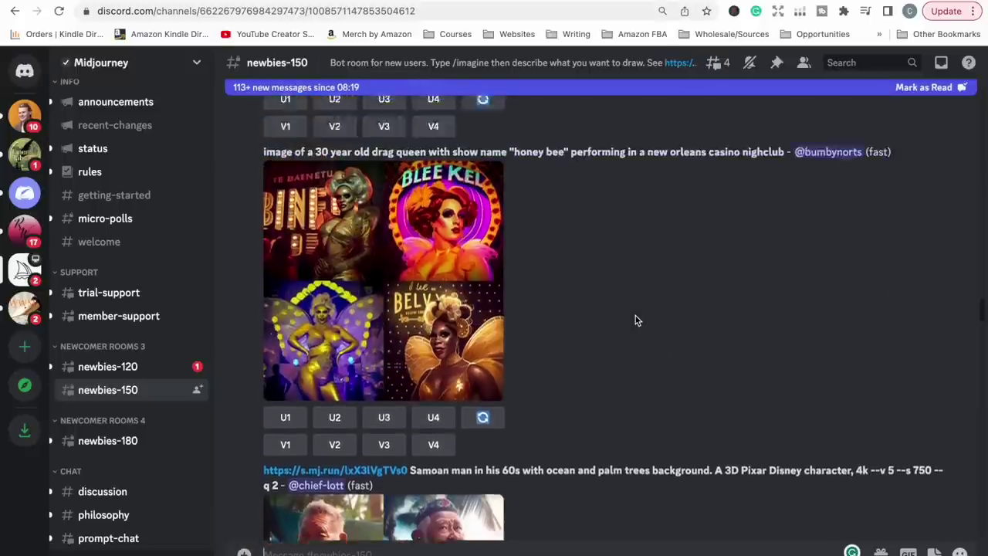
scroll(636, 320, up, 10)
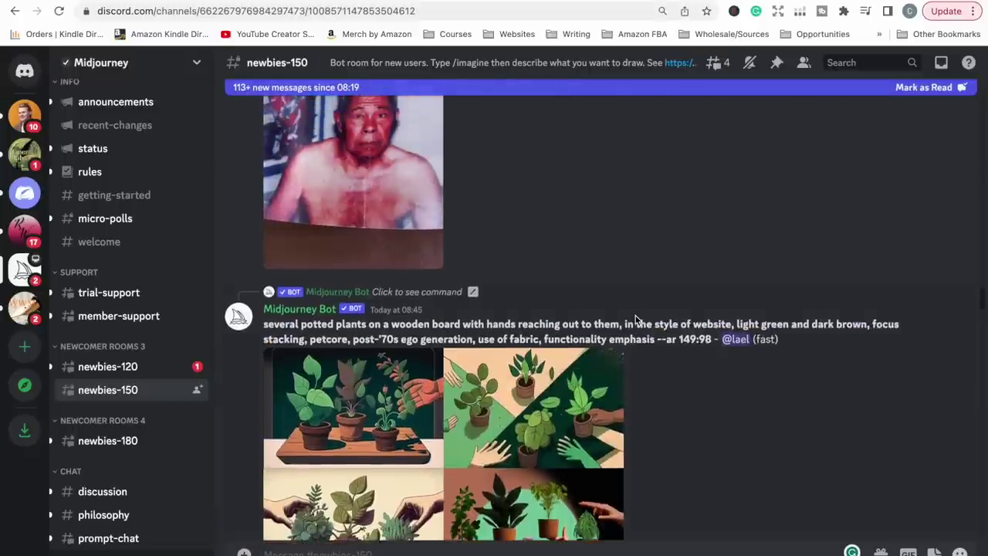
scroll(635, 318, up, 10)
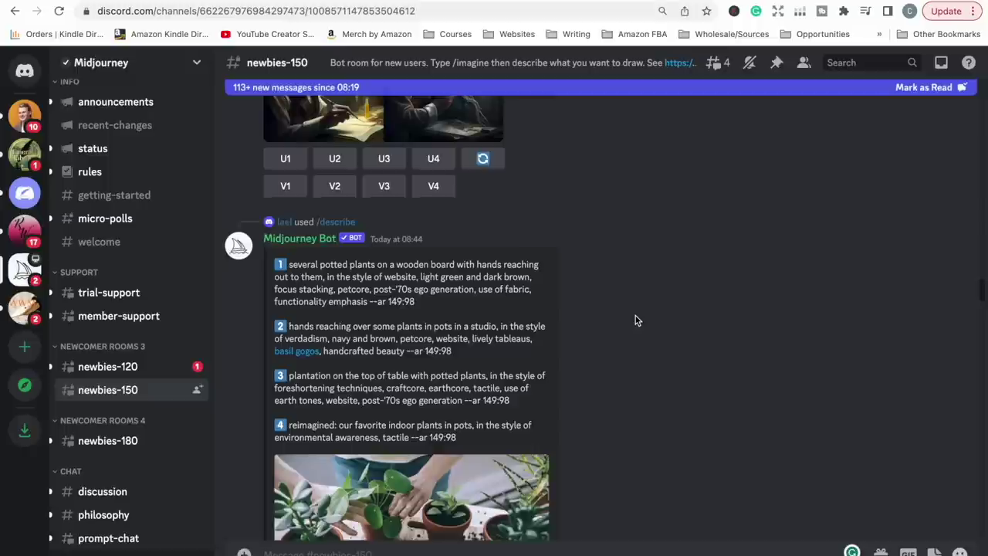
scroll(635, 318, up, 10)
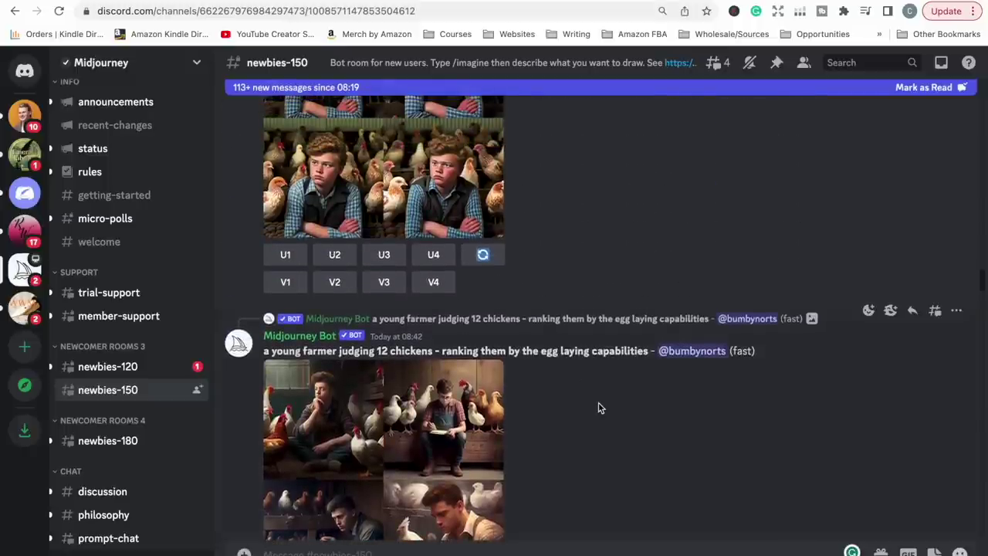
scroll(600, 408, up, 10)
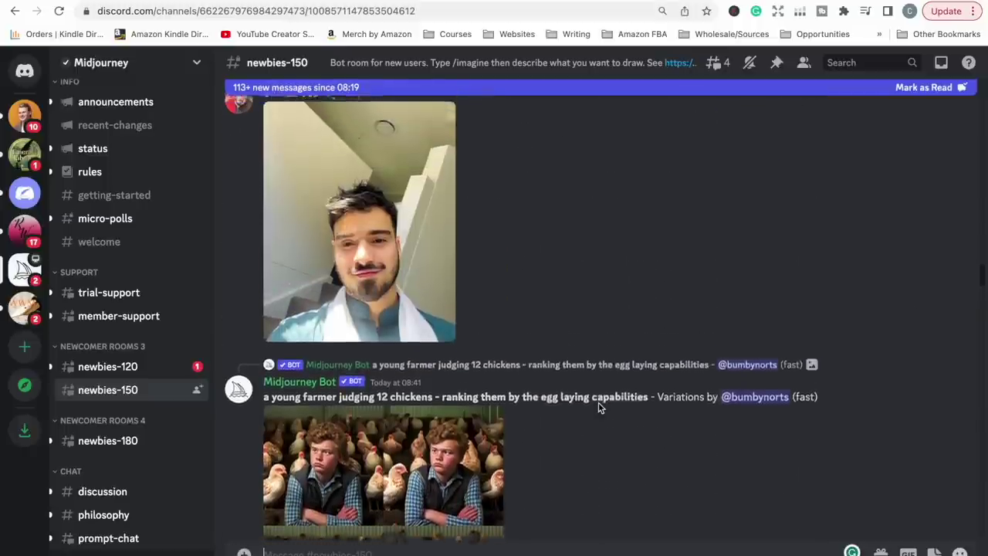
scroll(600, 408, up, 5)
scroll(600, 408, down, 15)
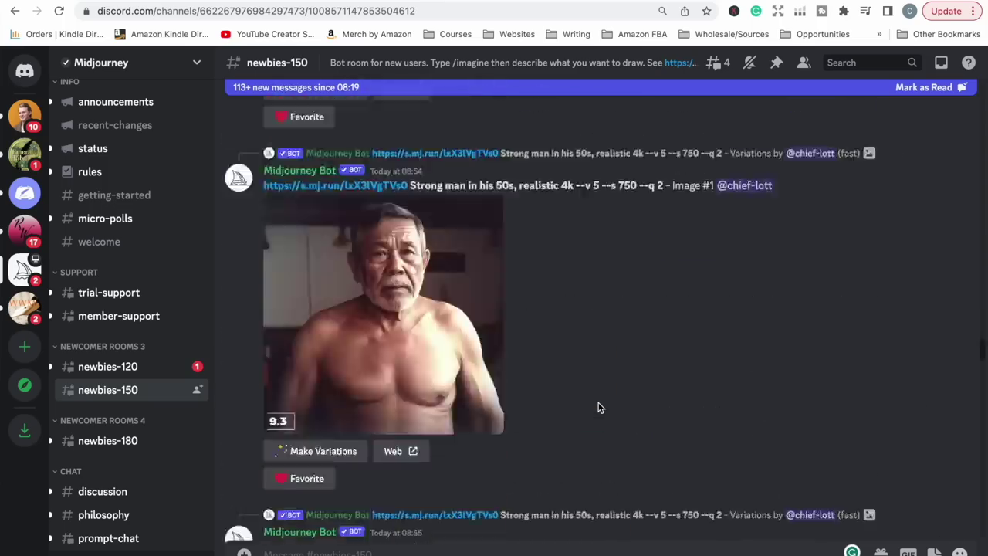
scroll(600, 407, down, 10)
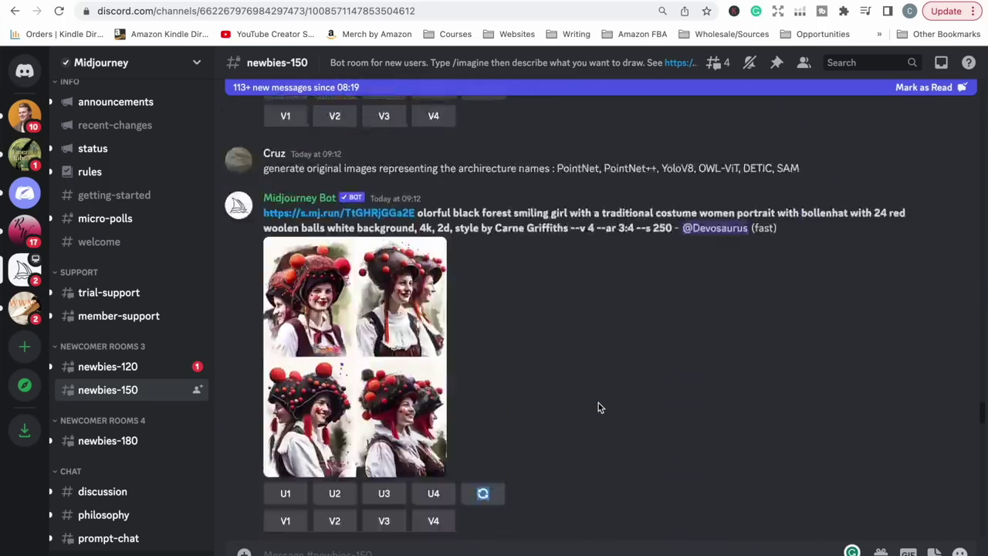
scroll(601, 408, down, 10)
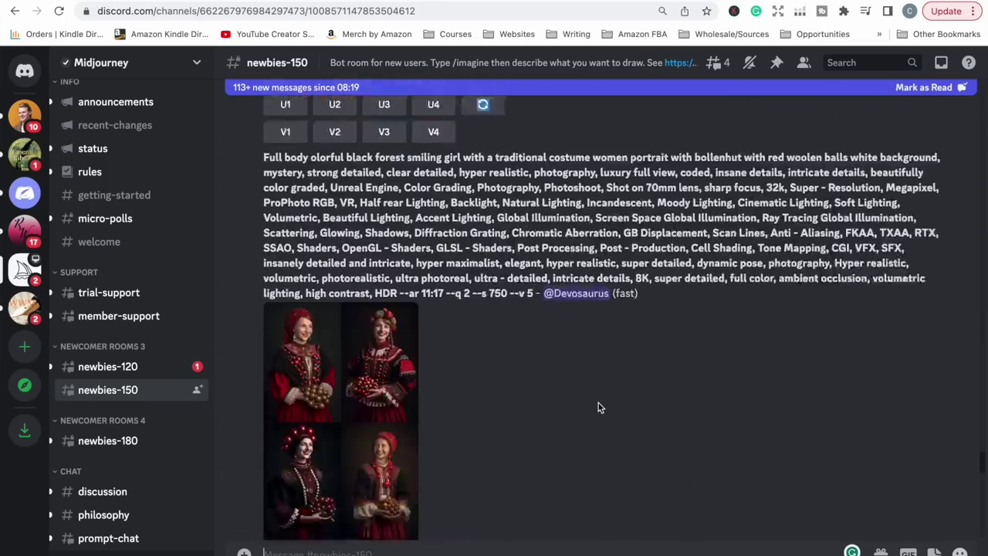
scroll(600, 407, down, 10)
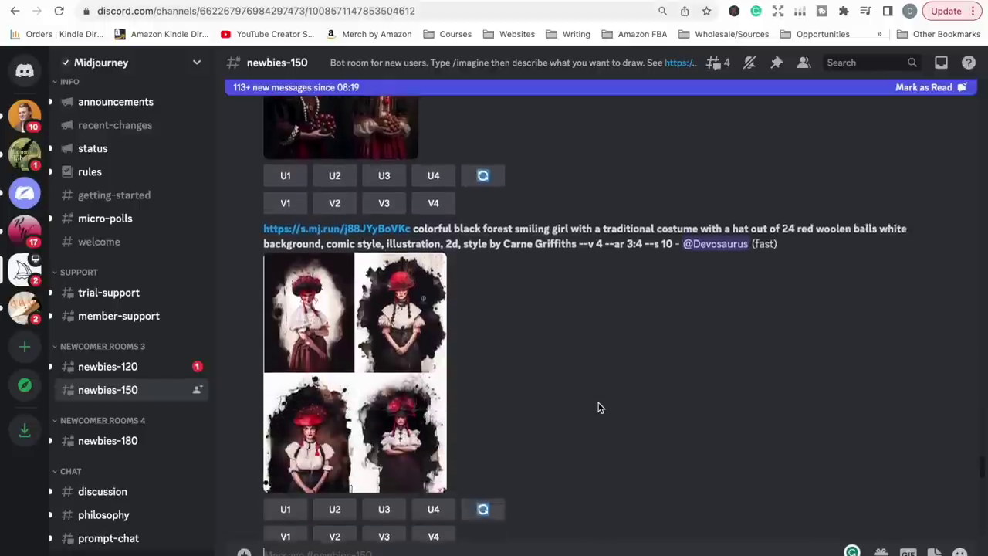
scroll(599, 403, down, 10)
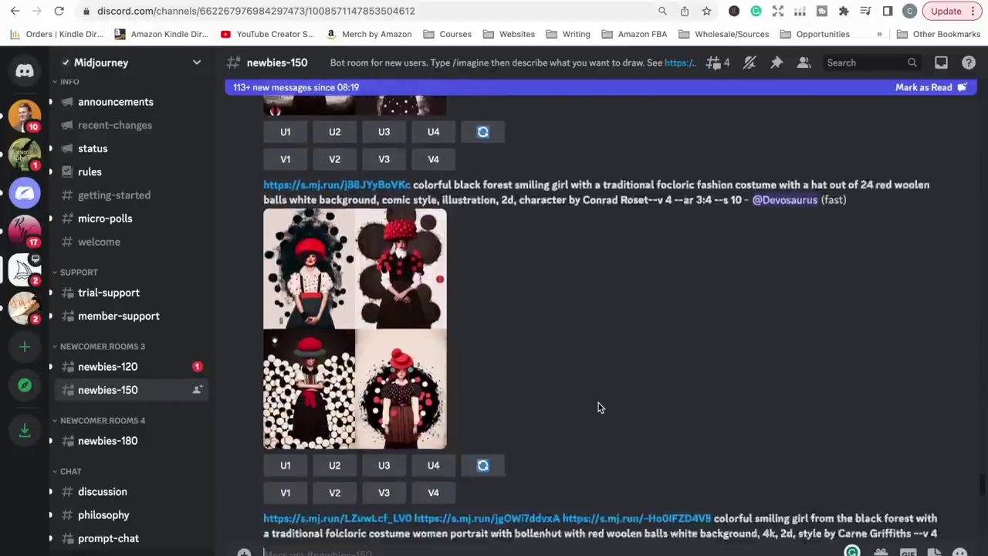
scroll(598, 404, down, 10)
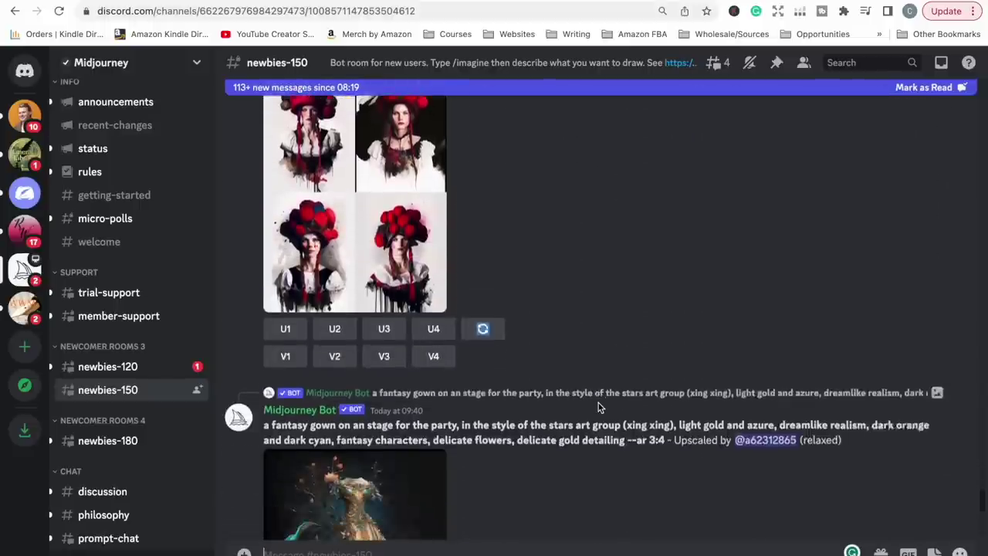
scroll(585, 469, down, 8)
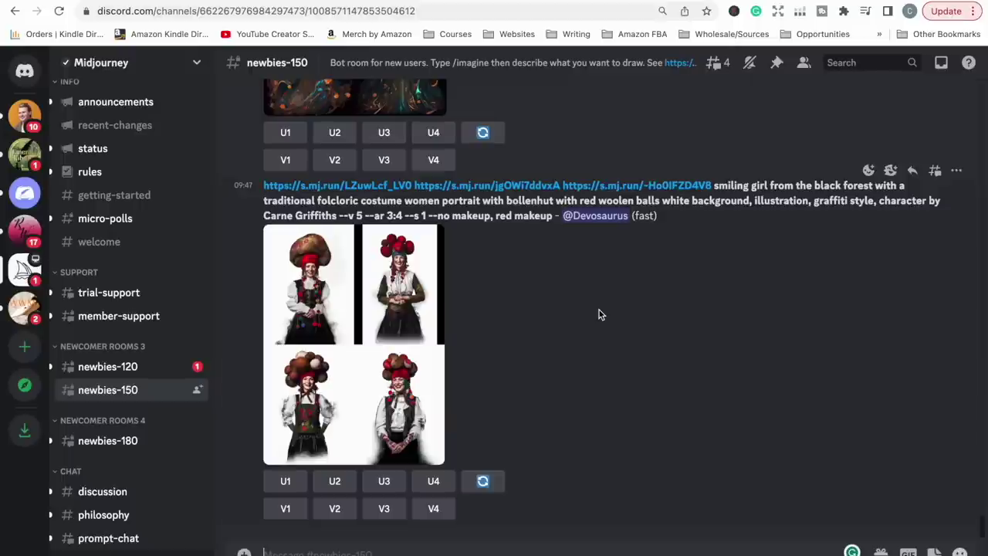
scroll(599, 310, up, 6)
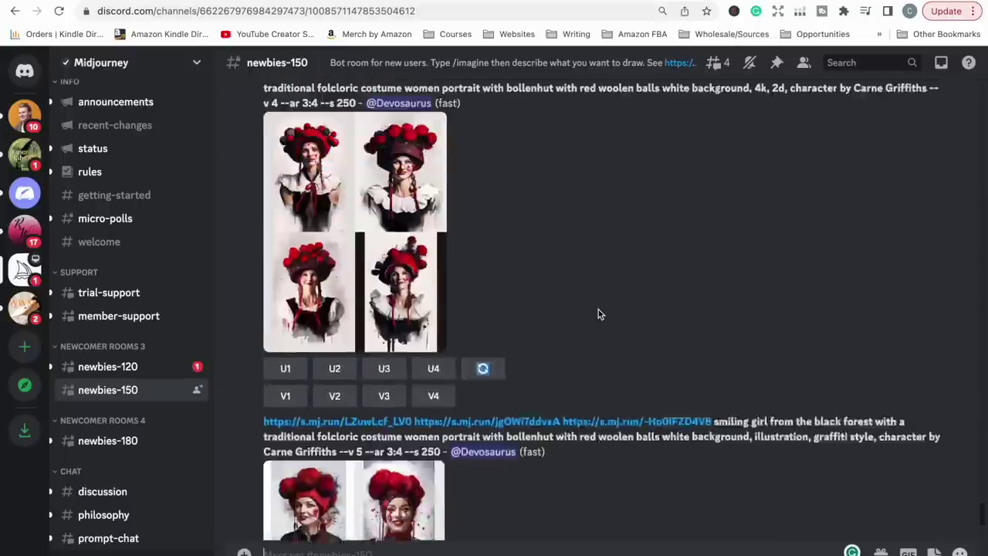
scroll(599, 312, up, 2)
scroll(599, 311, down, 8)
scroll(599, 311, up, 4)
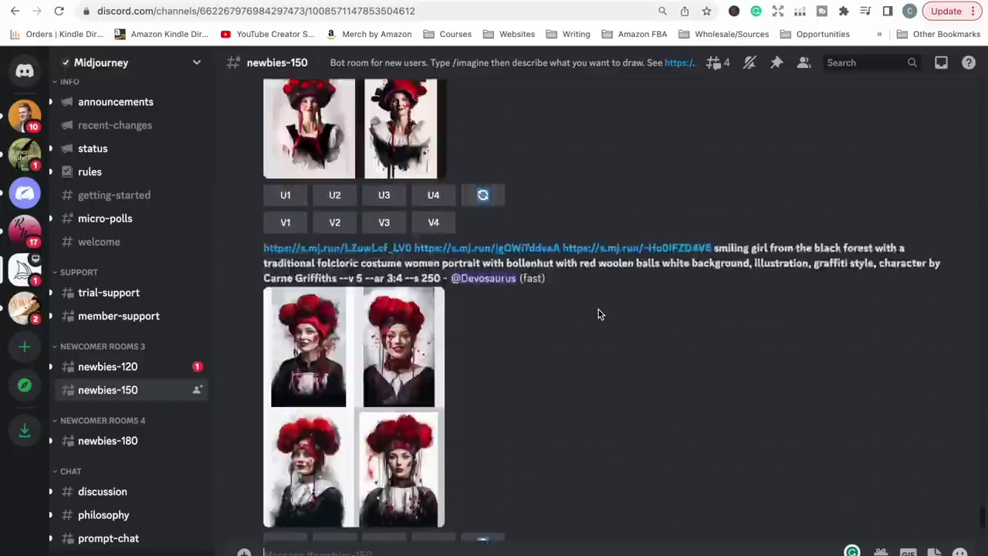
scroll(598, 314, up, 2)
scroll(598, 314, down, 6)
scroll(598, 314, up, 3)
scroll(598, 314, down, 3)
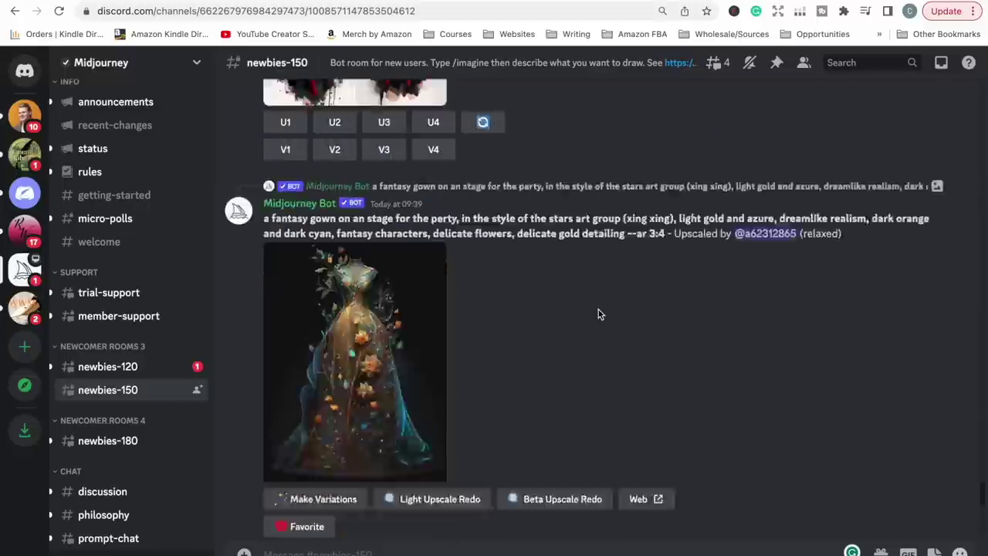
scroll(599, 314, up, 3)
scroll(599, 314, down, 5)
scroll(599, 314, up, 5)
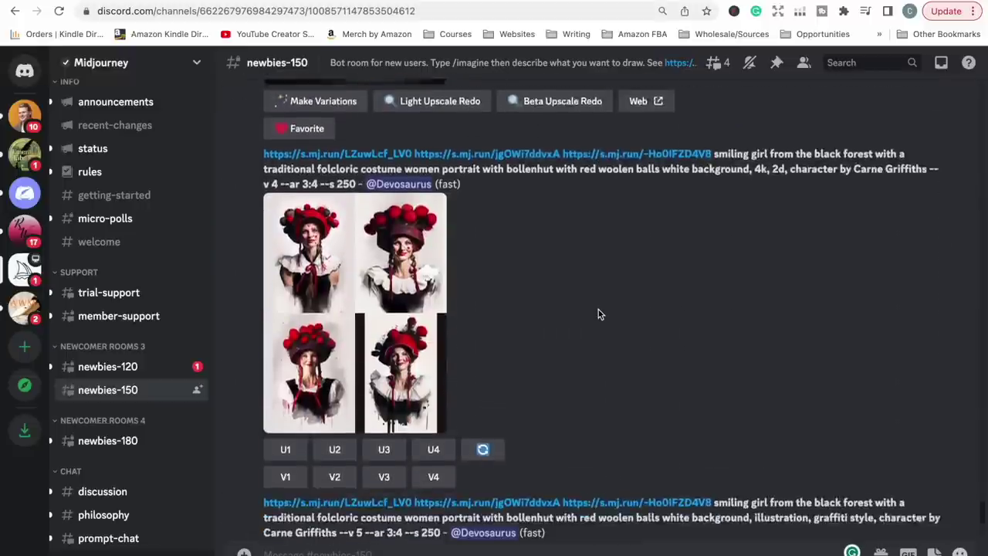
scroll(599, 314, down, 4)
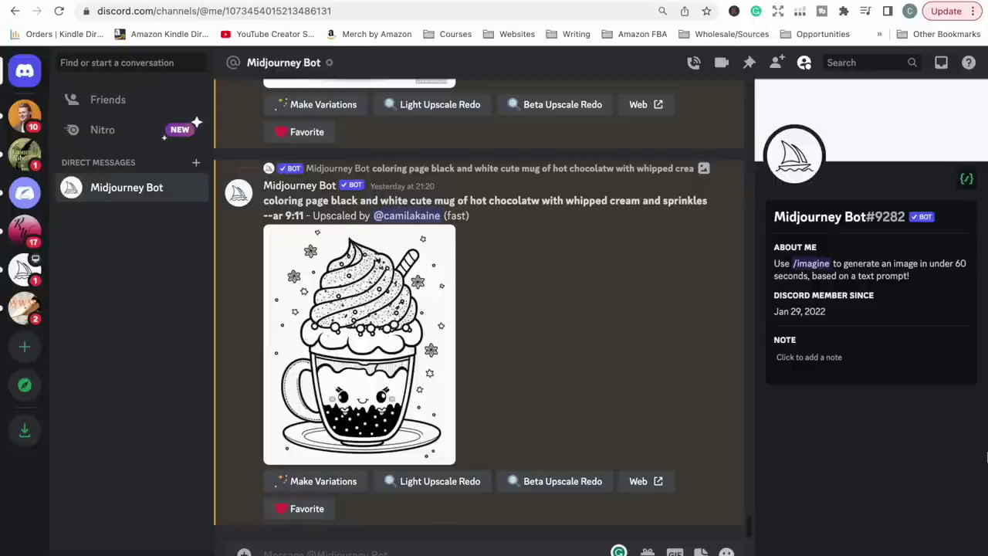
Generate images with /imagine using the prompt "coloring page black and white cute puppy playing with a ball", and upscale the fourth image
text(/i)
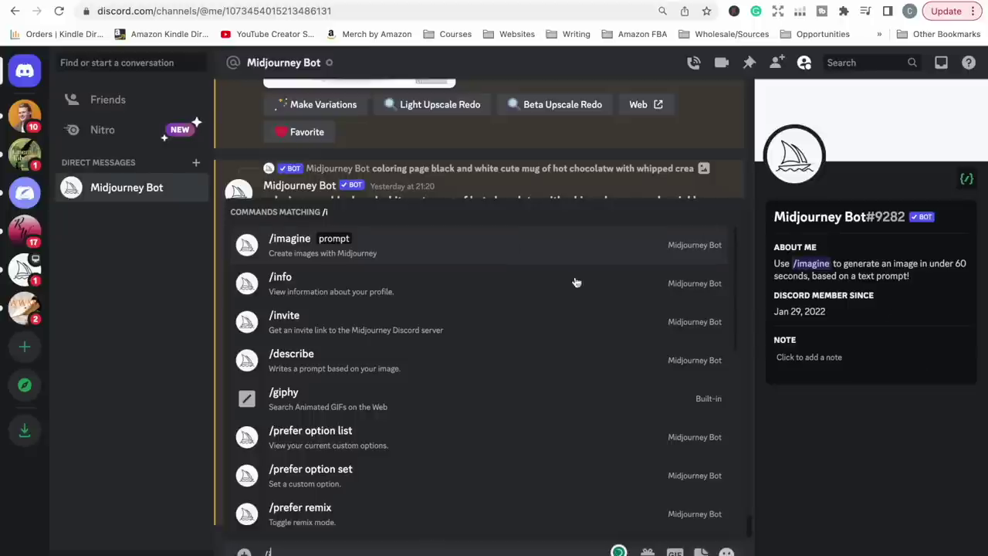
text(magine)
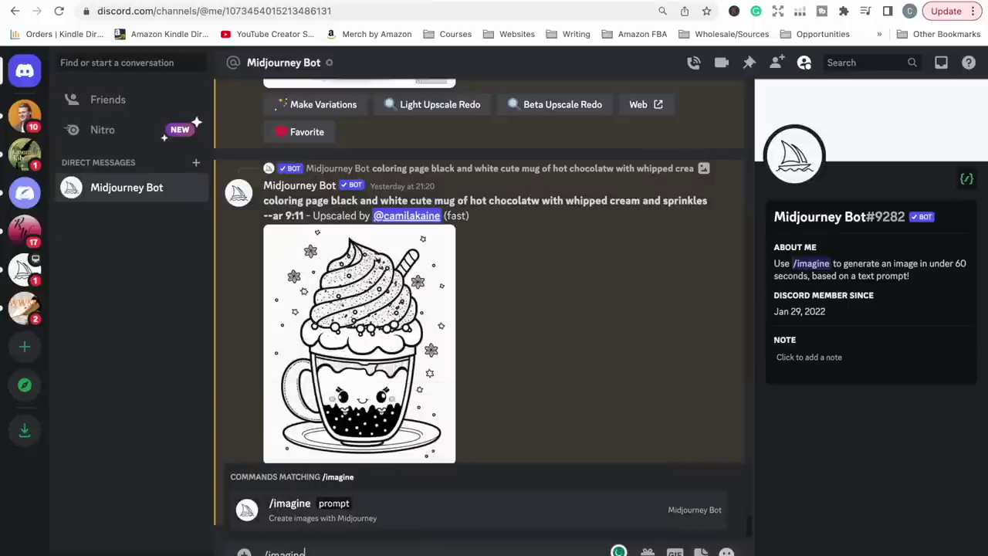
key(Tab)
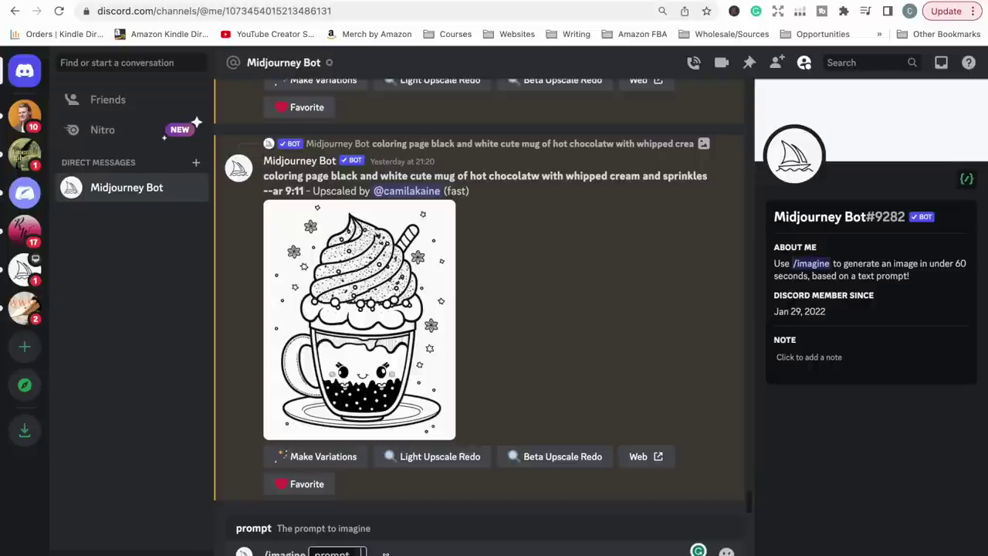
text(coloring page)
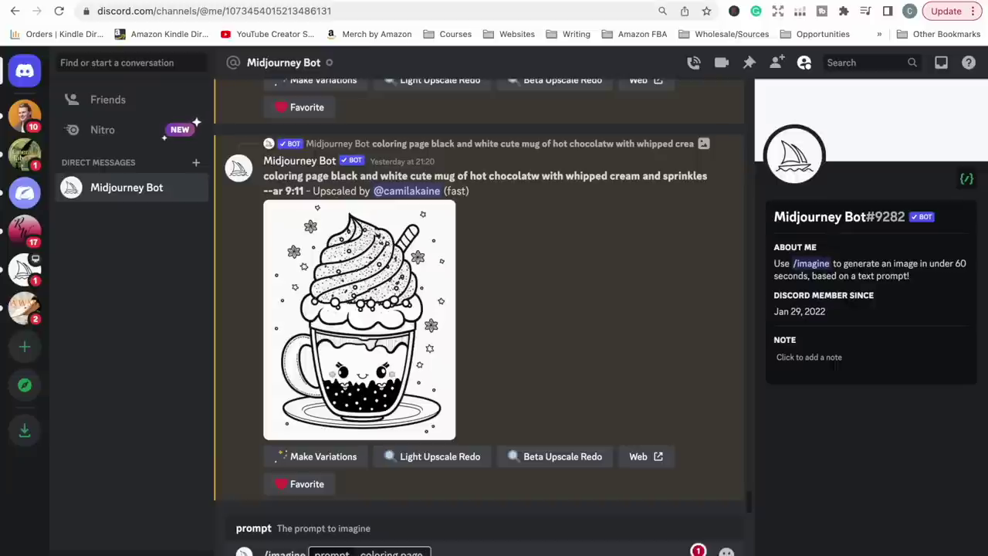
text(black and white)
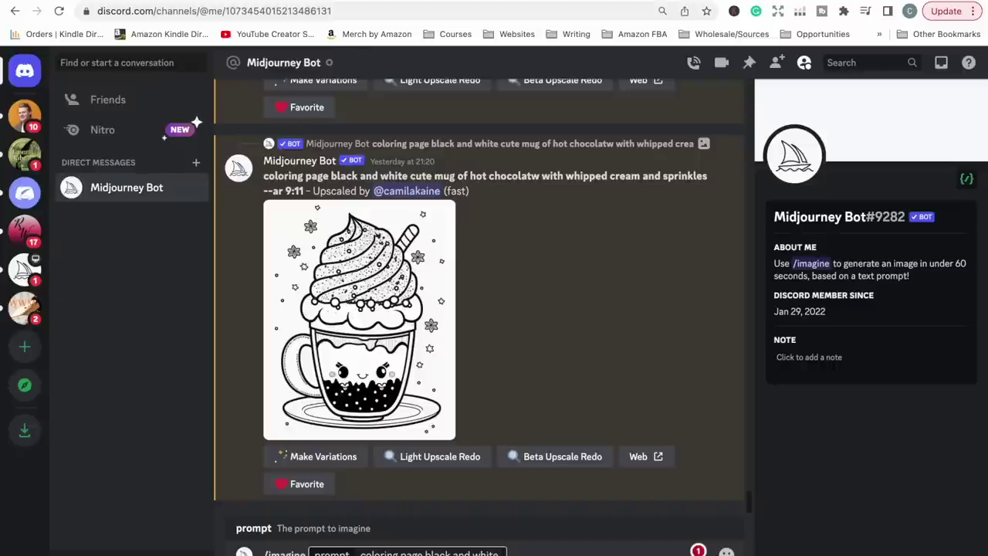
text(cute puppy playing with a ball)
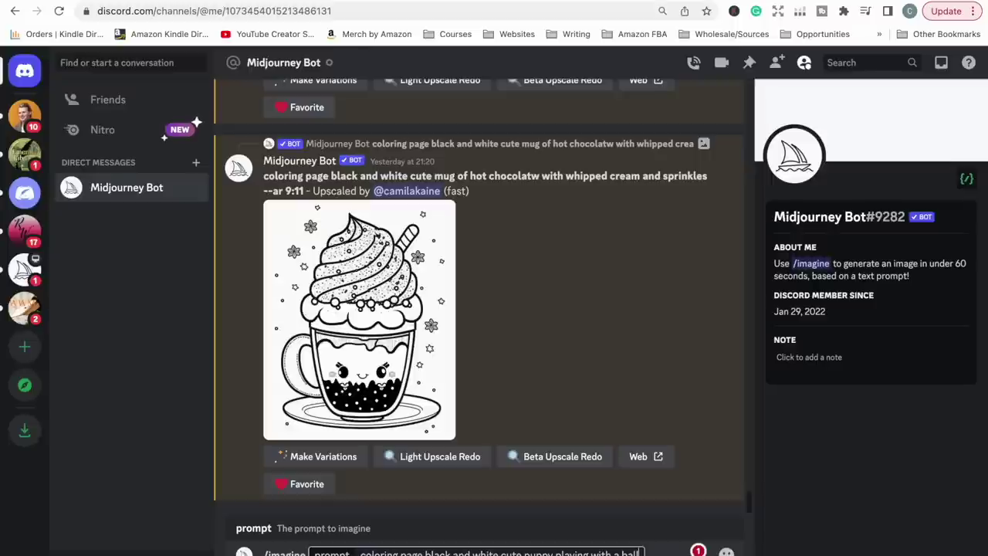
key(Return)
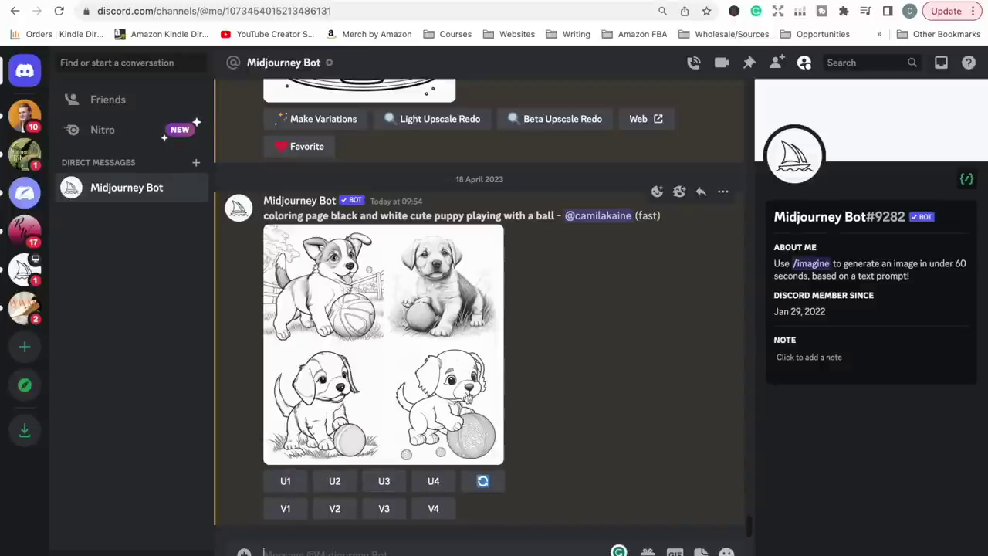
click(433, 481)
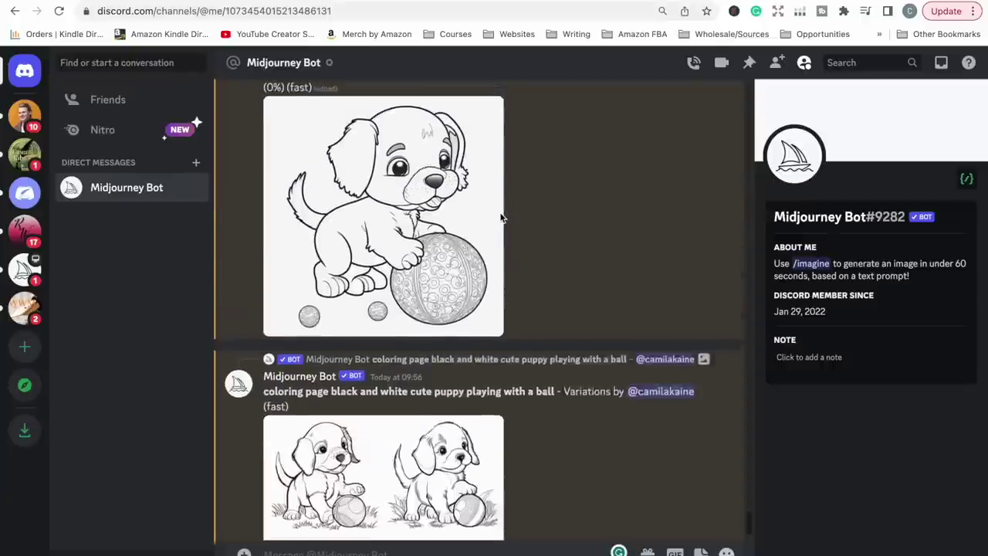
View the upscaled puppy image full size in the browser and check the options for saving it
scroll(479, 308, up, 1)
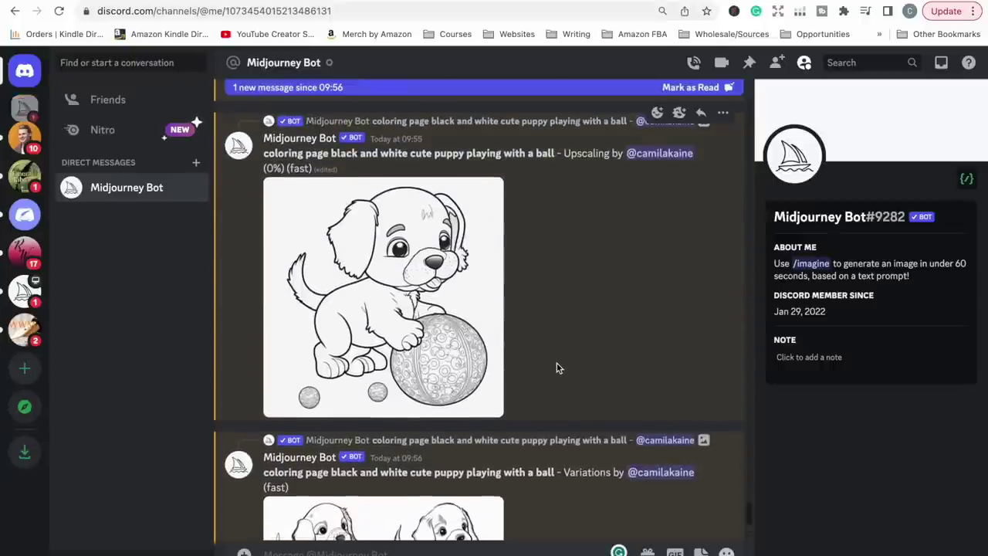
scroll(557, 368, down, 5)
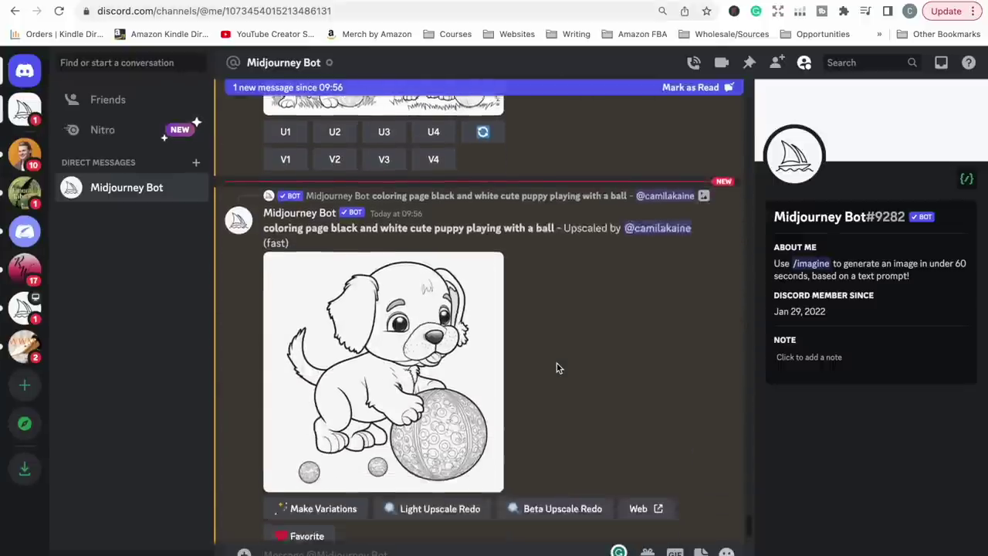
click(418, 341)
click(351, 503)
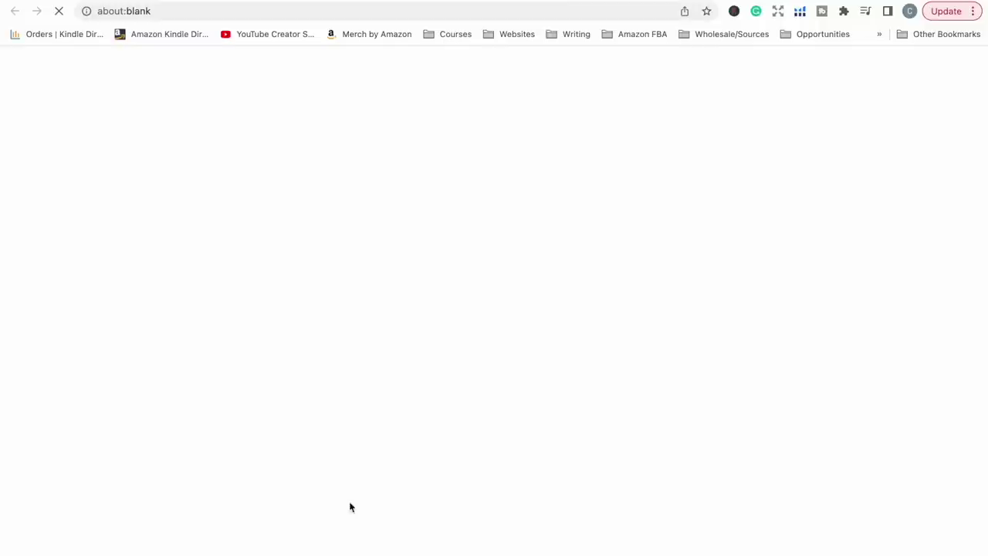
right_click(435, 274)
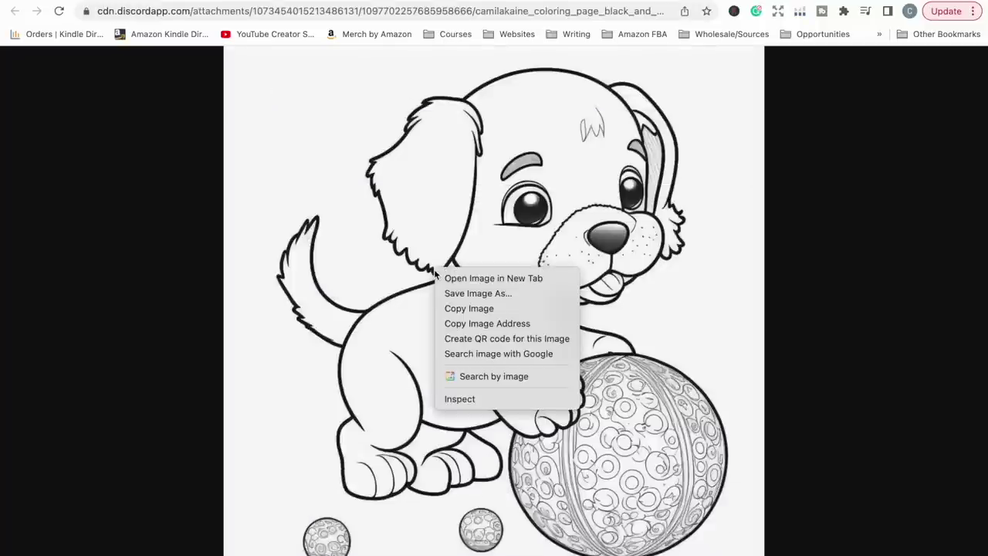
click(425, 250)
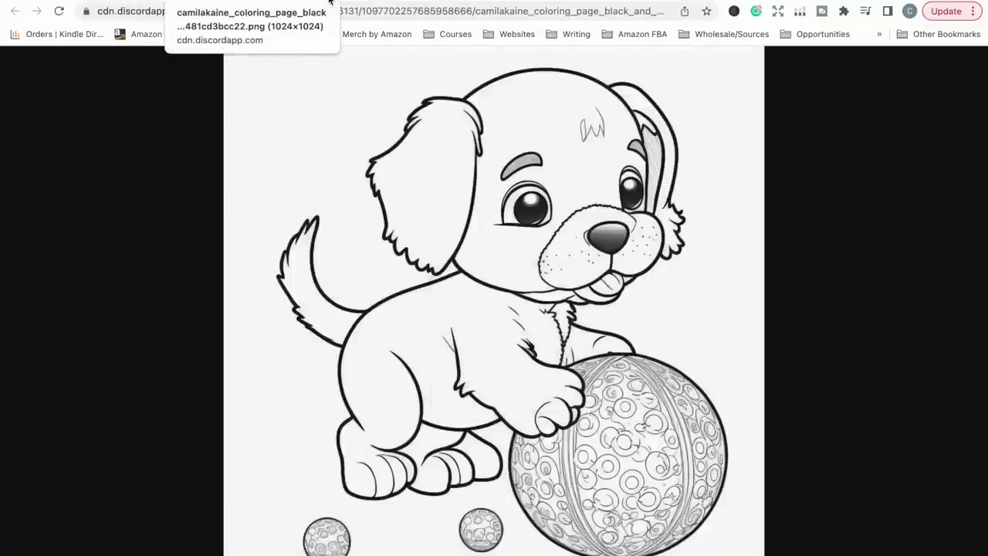
click(329, 2)
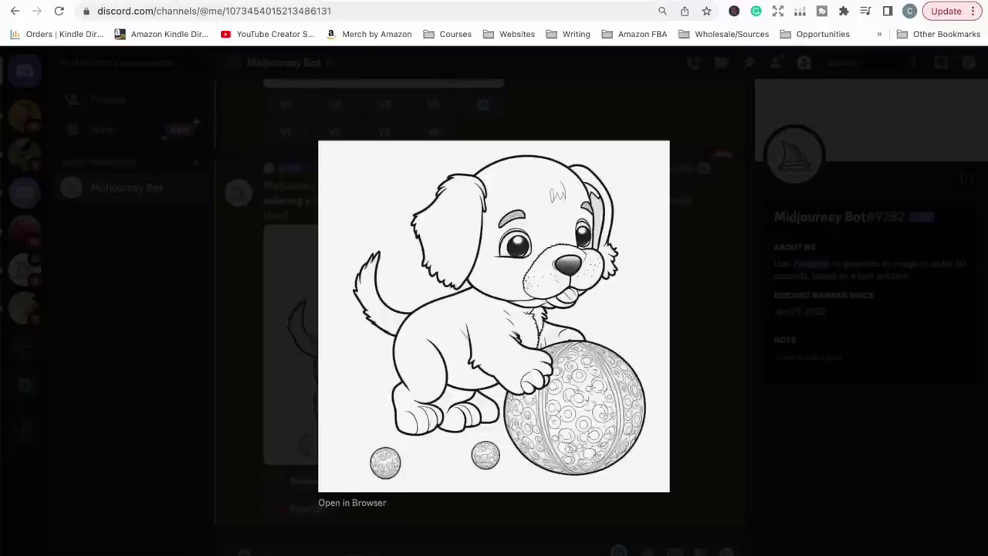
key(Escape)
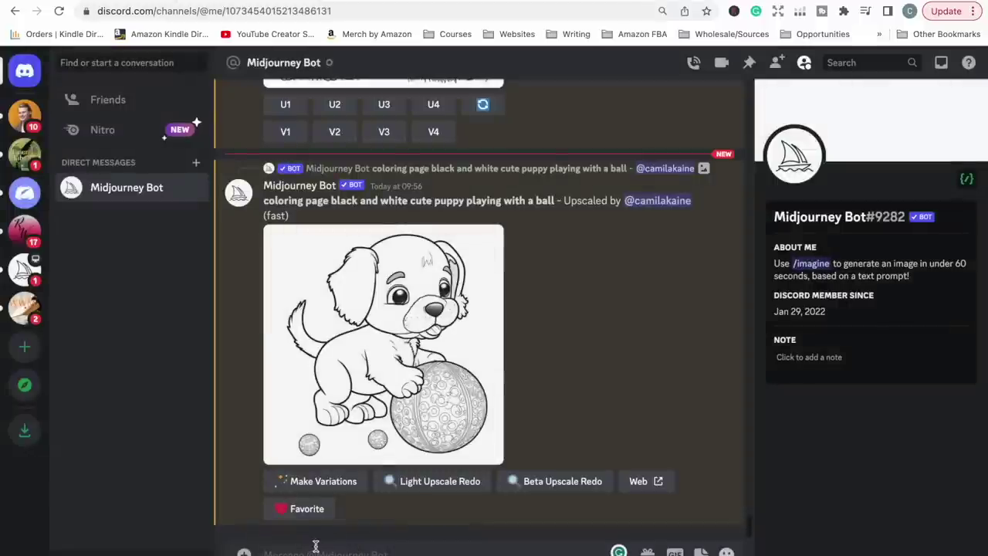
Generate images with /imagine using the prompt "coloring page black and white vase of beautiful flowers sitting in front of a window"
text(/imagine)
key(Tab)
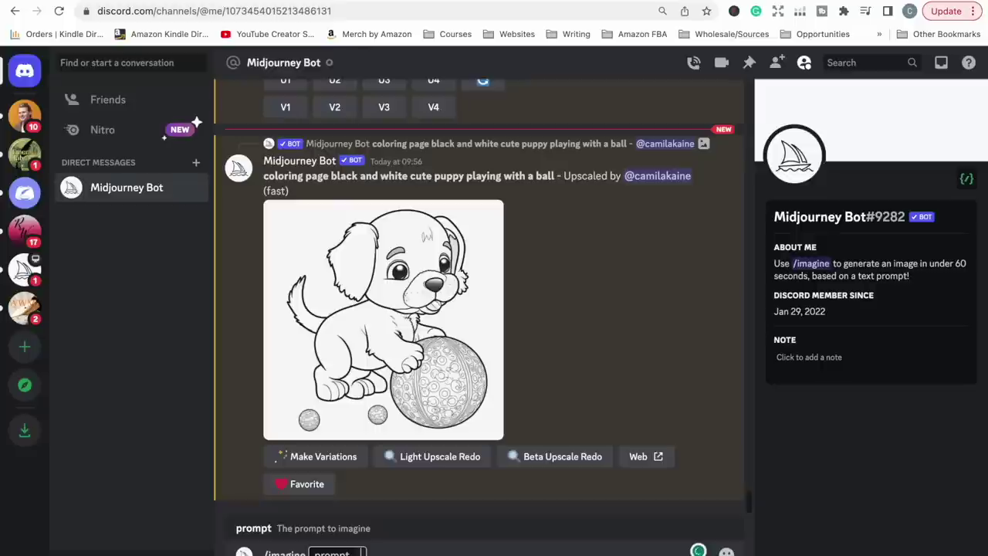
text(coloring pa)
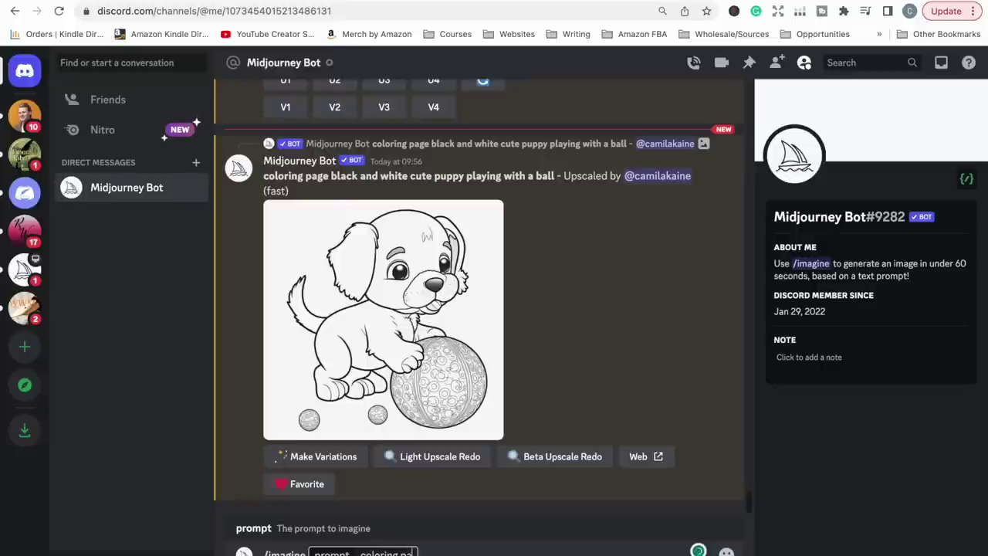
text(ge black and white)
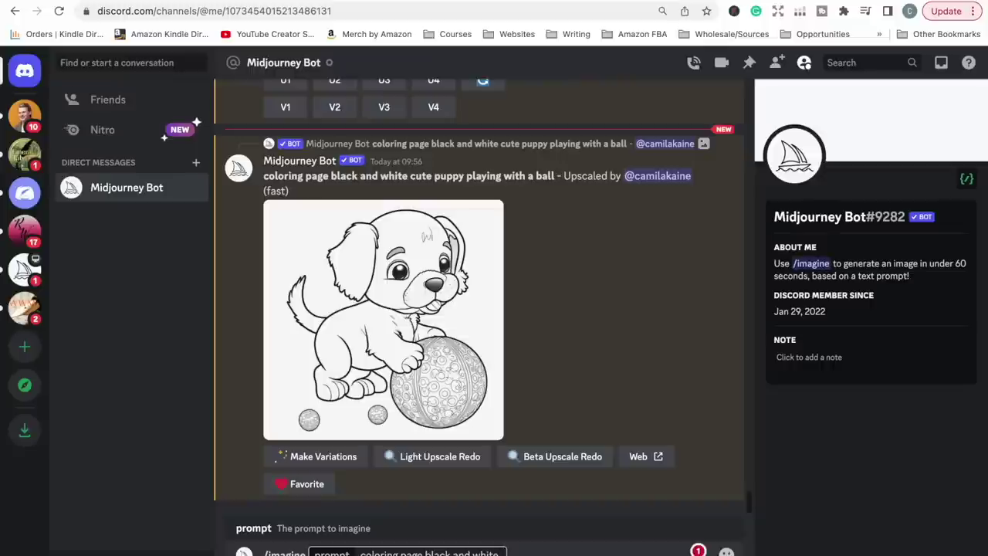
text(vase of flowe)
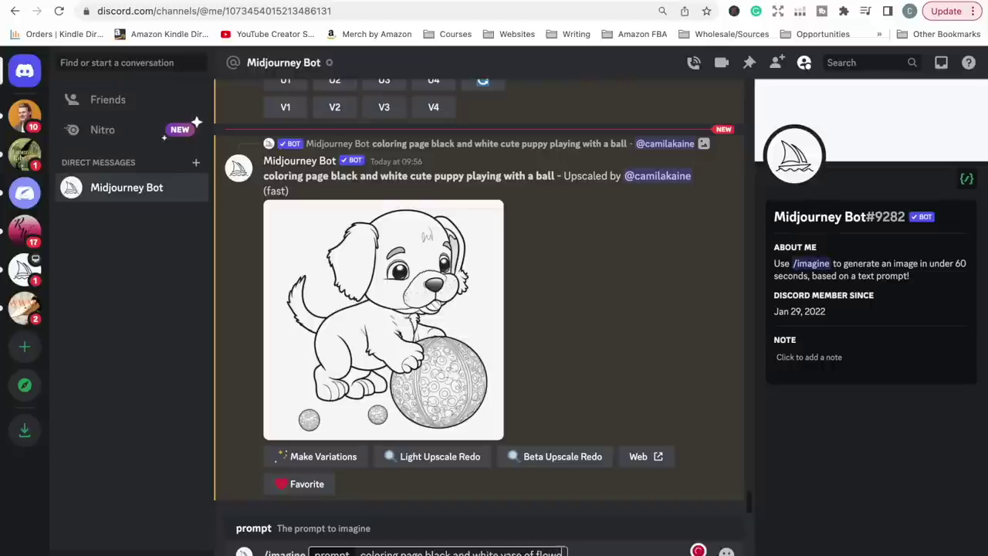
key(BackSpace)
key(BackSpace)
key(BackSpace)
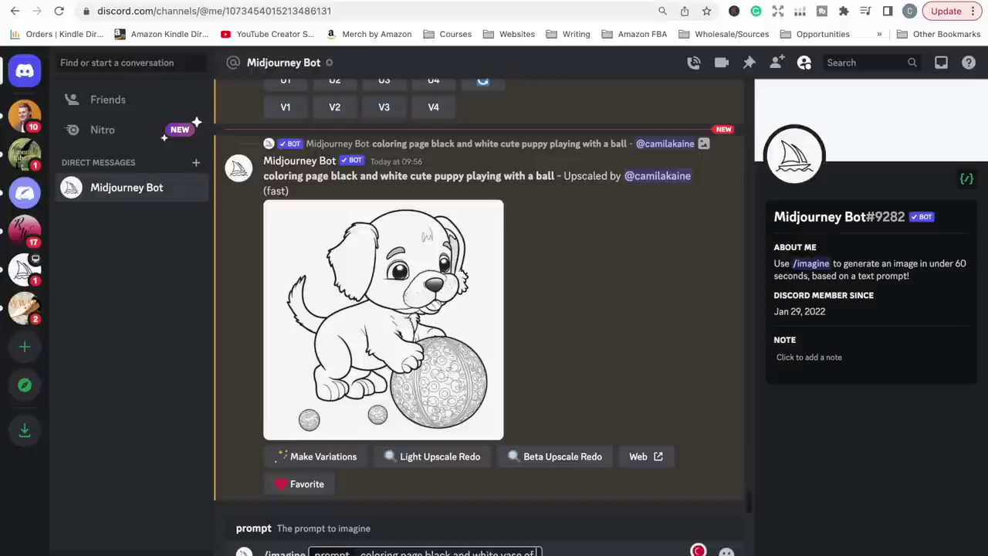
text(beautiful flow)
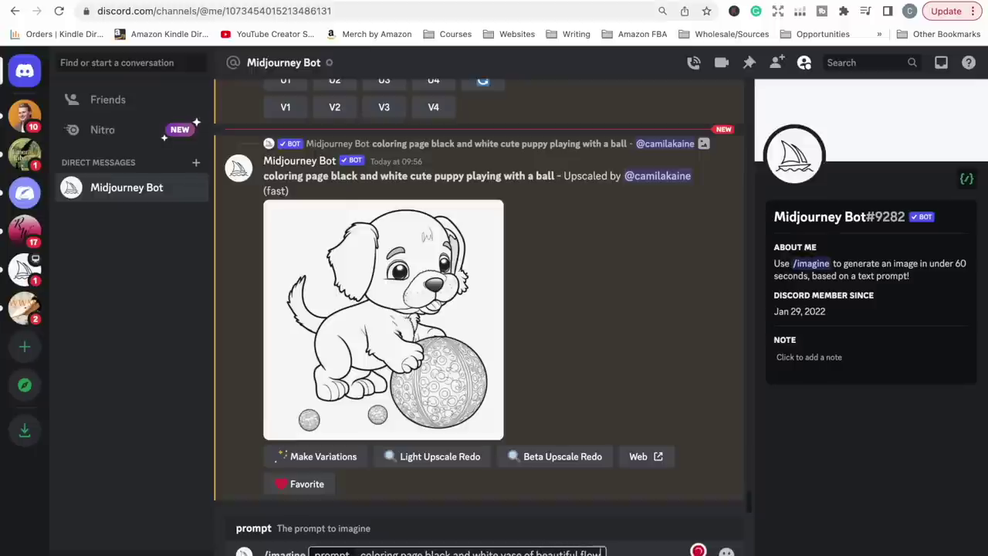
text(ers sitting in front of a windo)
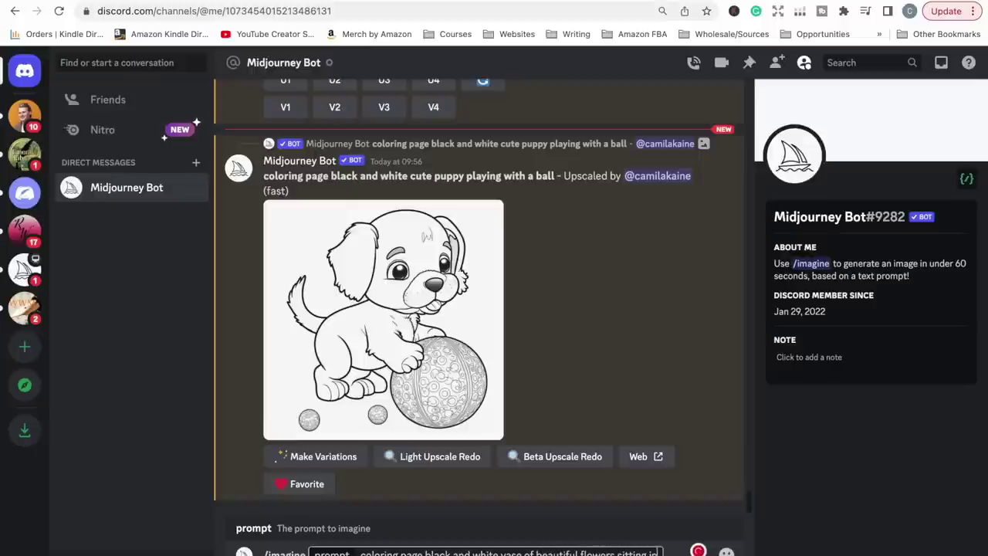
text(w)
key(Return)
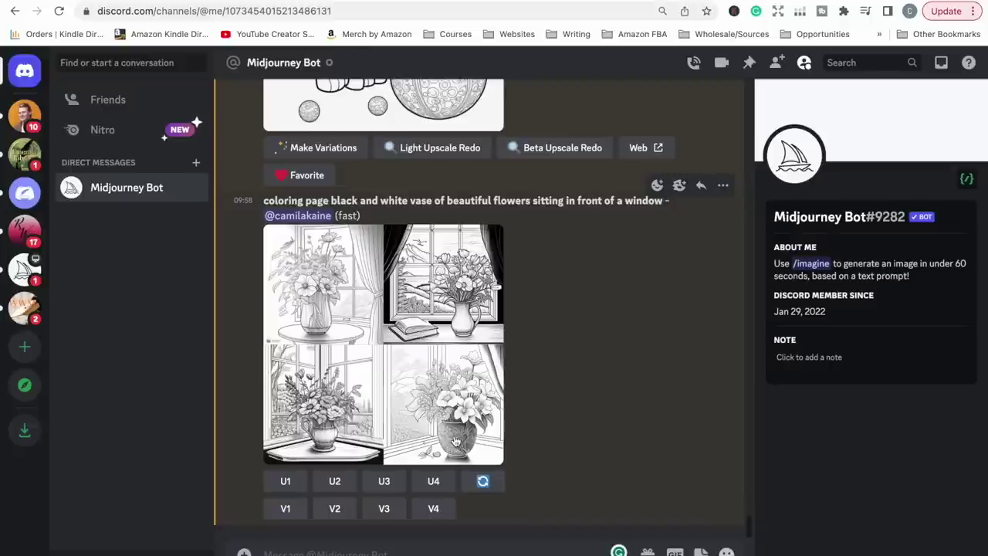
Generate images again from the same flower vase prompt with "no greyscale --ar 9:11" added at its end
drag(662, 201, 256, 203)
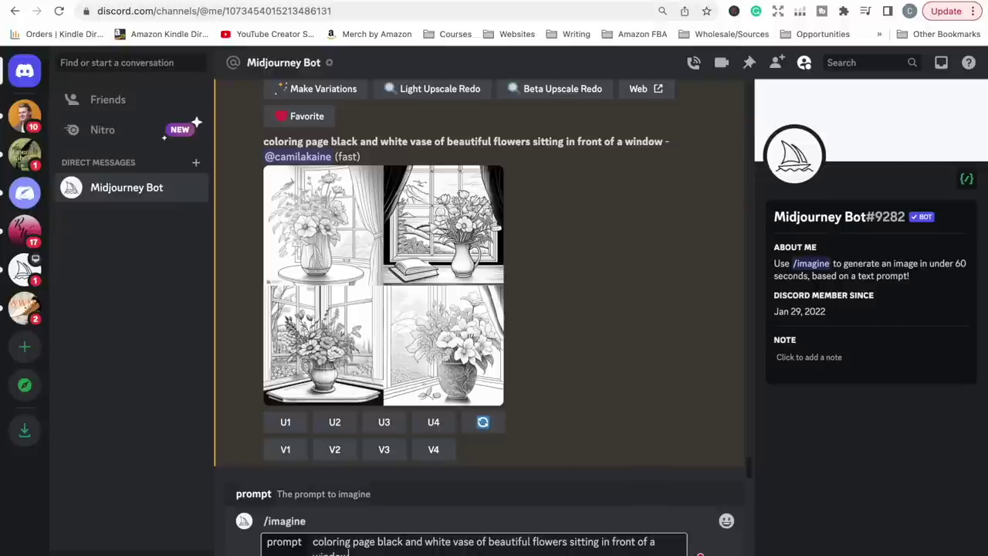
text(as grayscale)
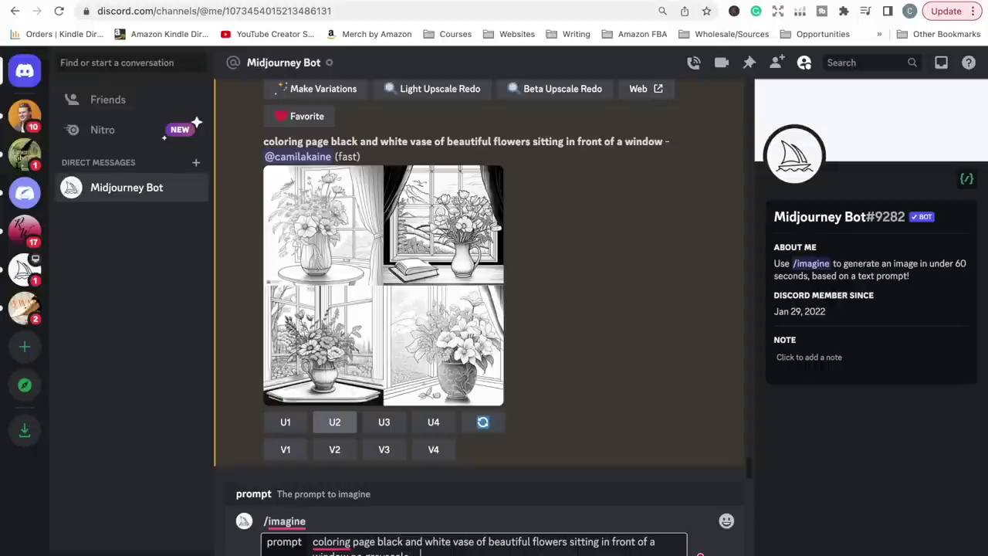
text(--ar)
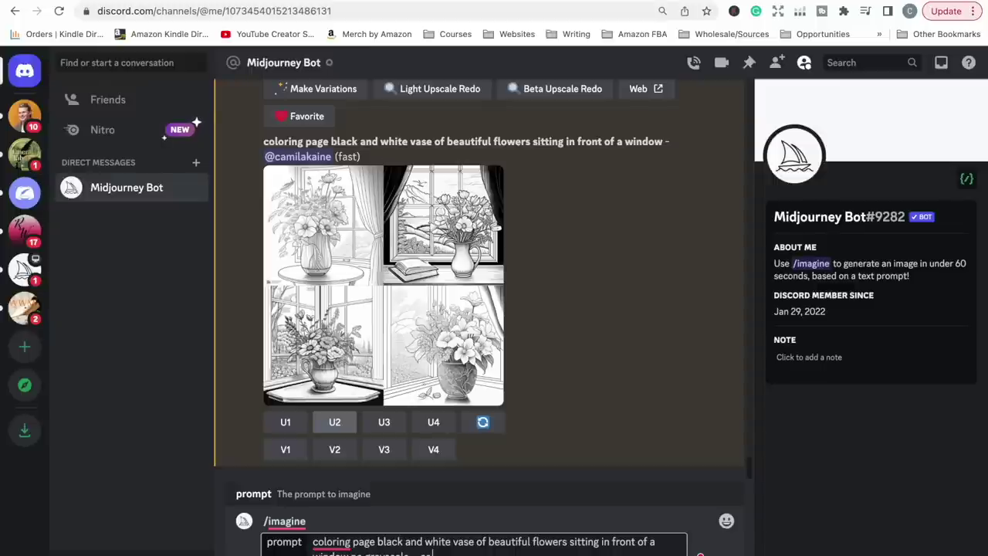
text(8:11)
key(Return)
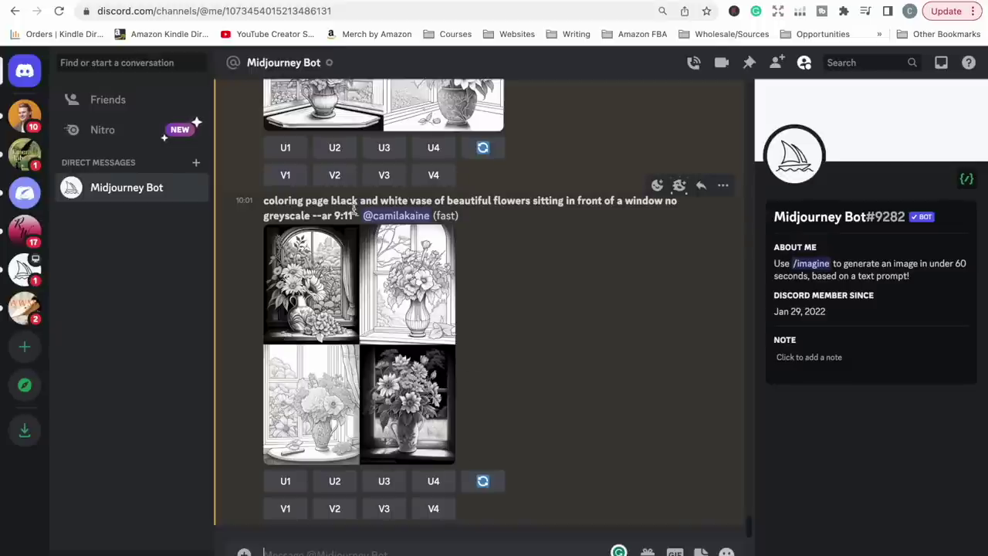
Reuse the 9:11 flower vase prompt in /imagine, inserting "no shading" after "coloring page" and removing "no greyscale", and generate the images
drag(352, 217, 262, 202)
key(ctrl+c)
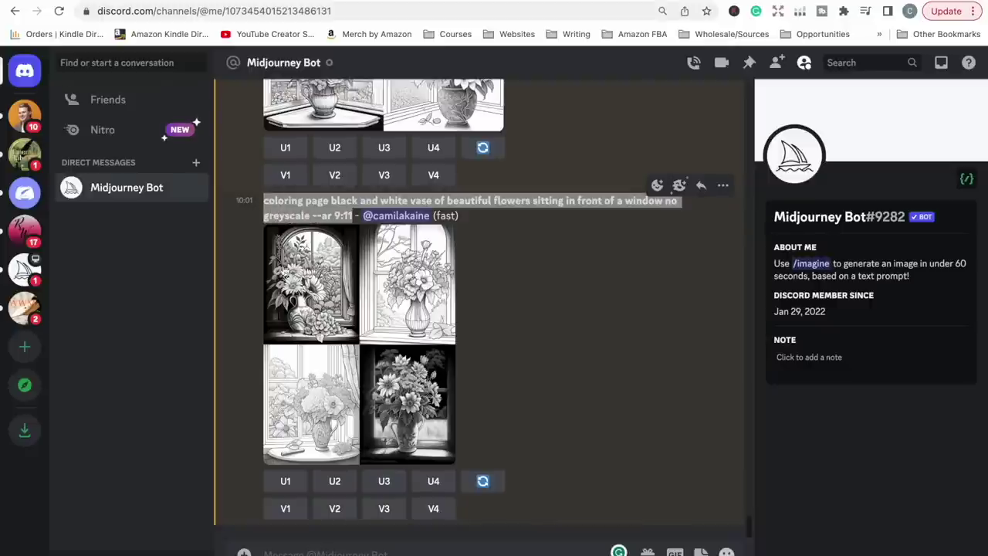
text(/imagine)
key(Tab)
key(ctrl+v)
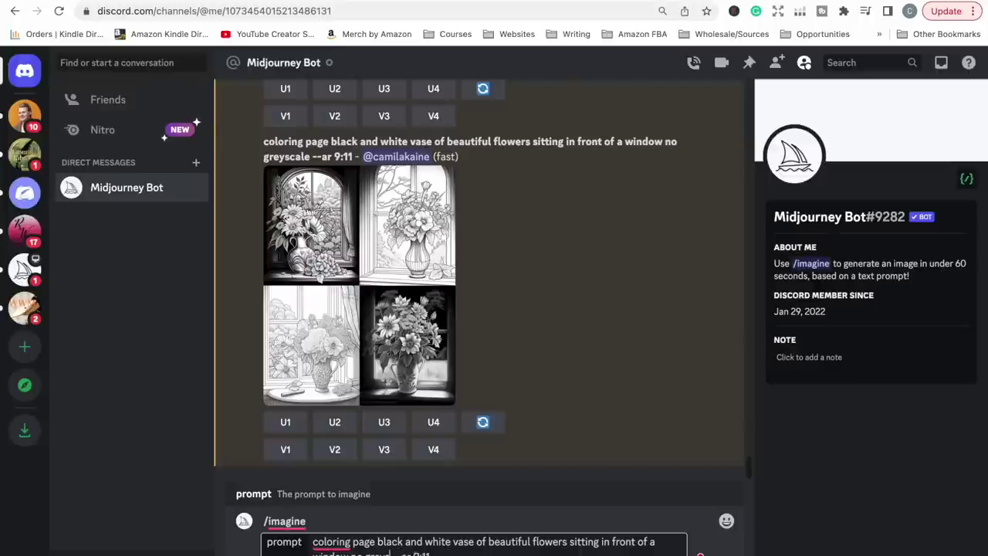
click(376, 541)
text(no shading)
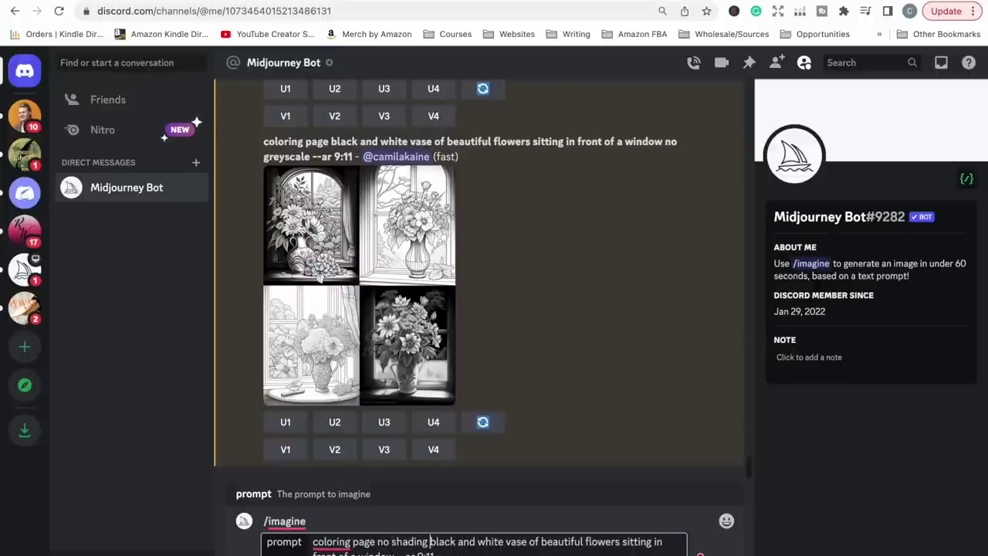
key(Return)
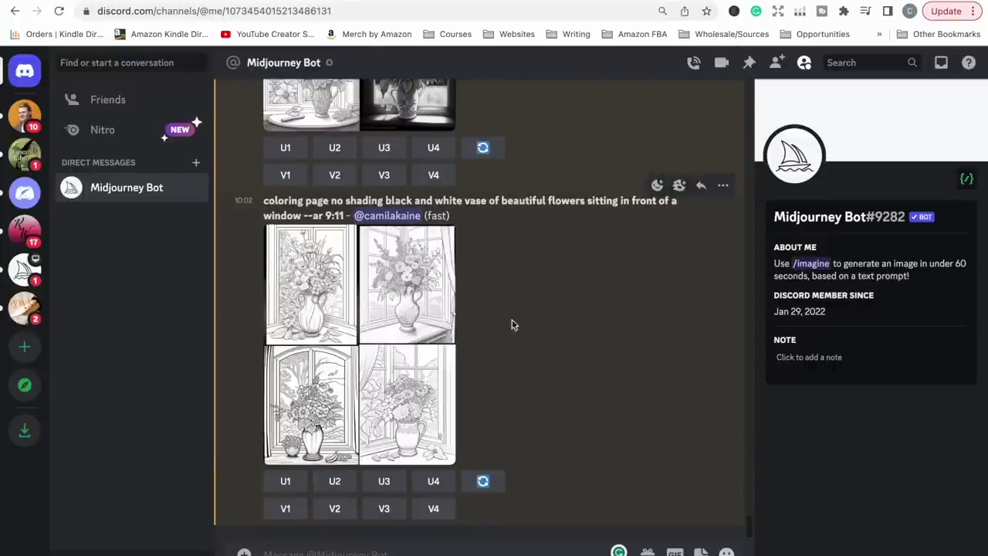
Examine the no-shading flower vase image grid at full size in the browser and return to the bot chat
click(379, 324)
click(402, 507)
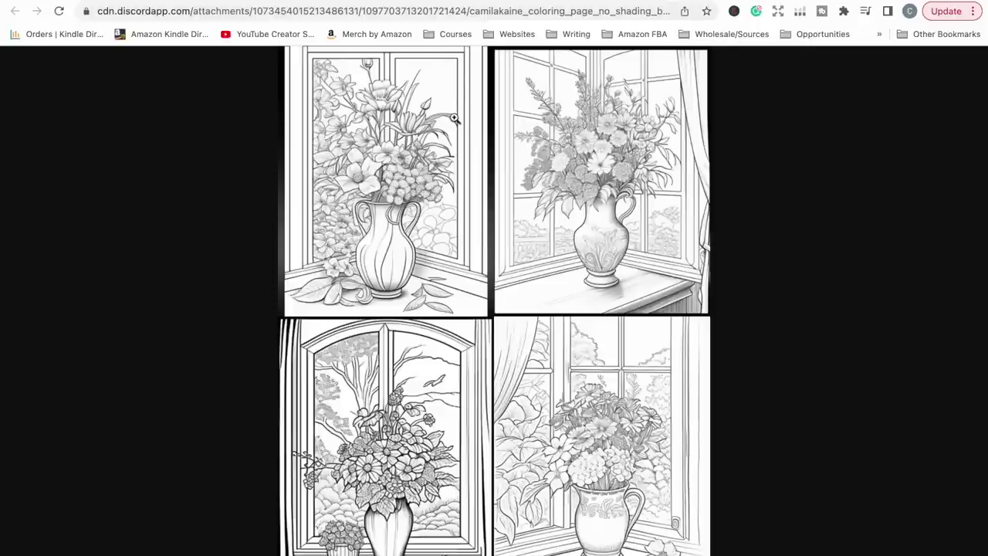
key(super+w)
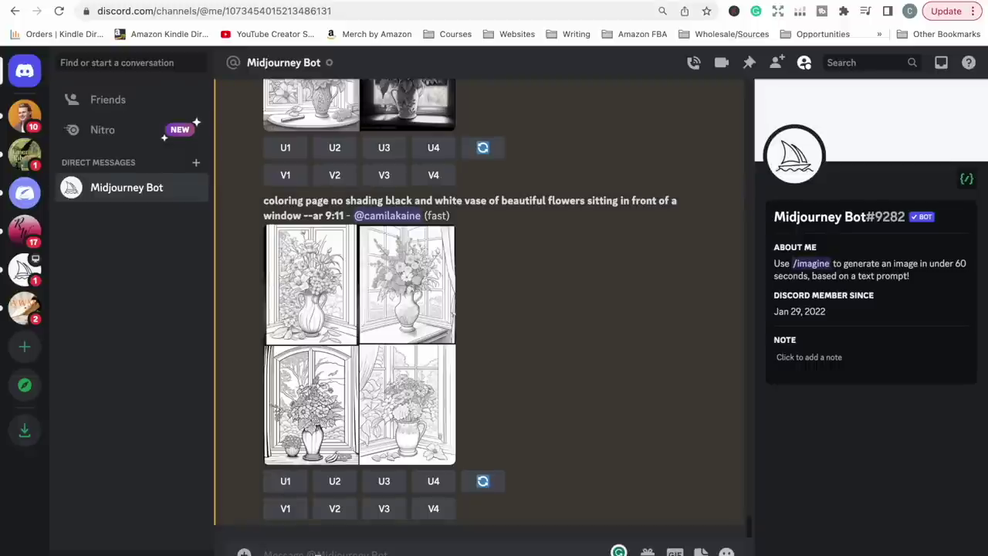
Generate images with /imagine using the prompt "coloring page no shading black and white cute cupcakes --ar 9:11", and view the grid full size
click(318, 553)
text(/imagine)
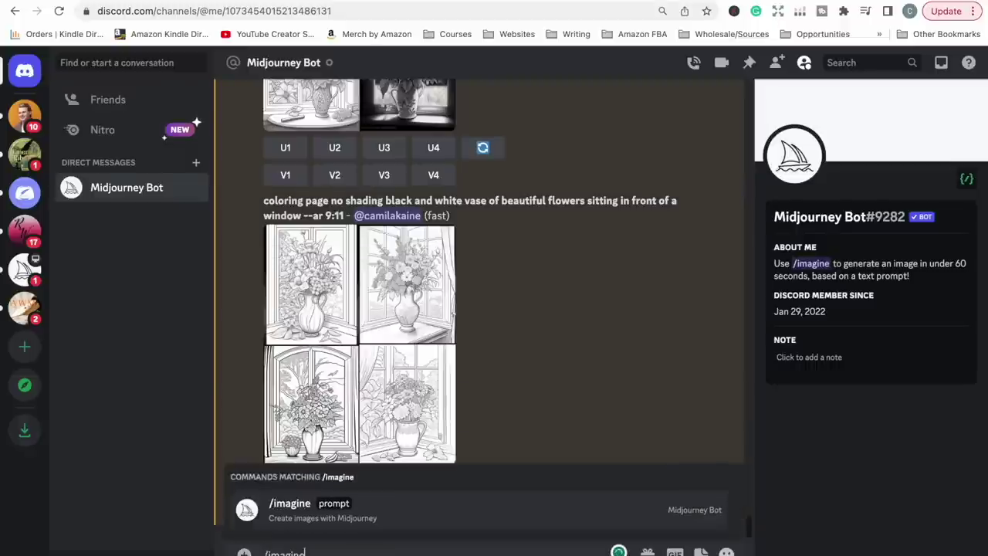
key(Tab)
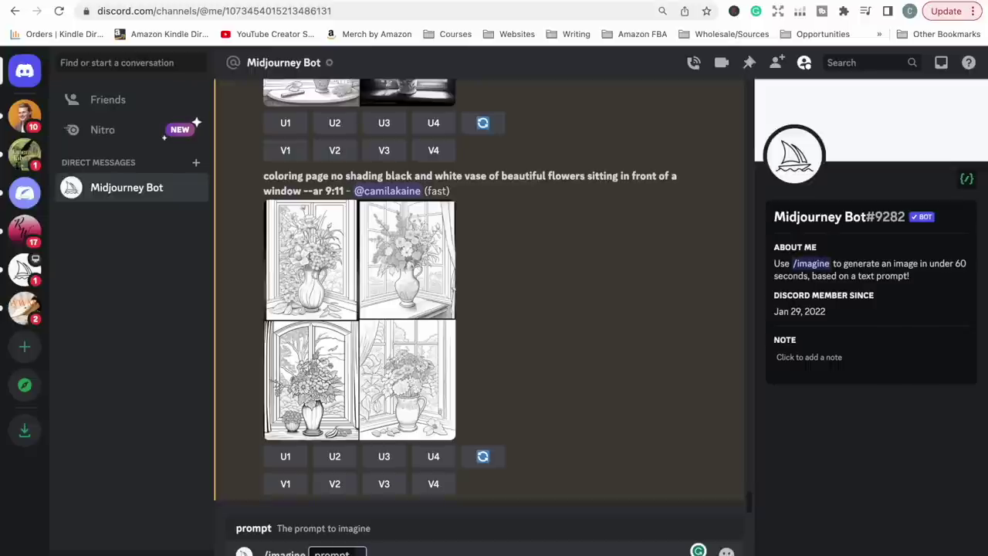
text(coloring pgae)
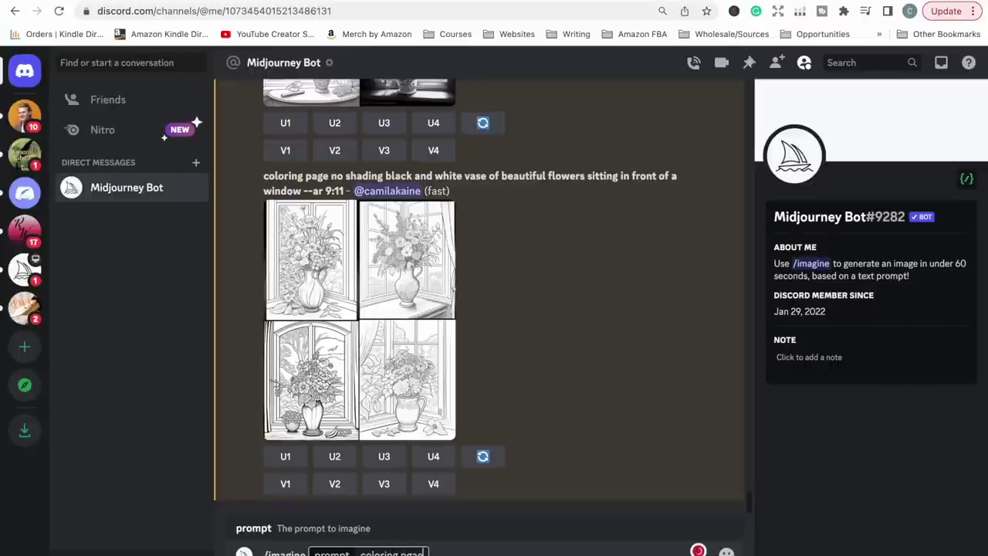
key(BackSpace)
key(BackSpace)
text(ge black and white)
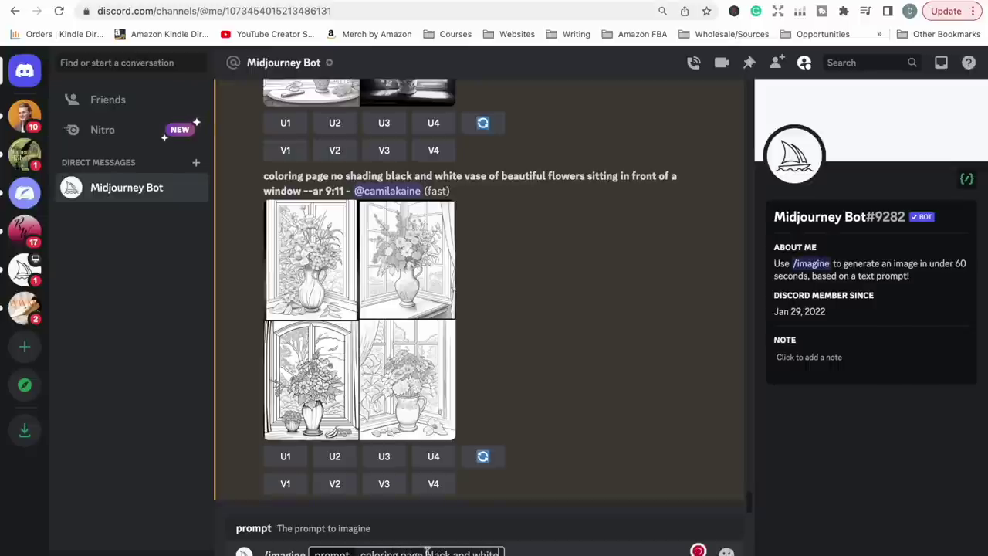
click(426, 552)
text(no shading black)
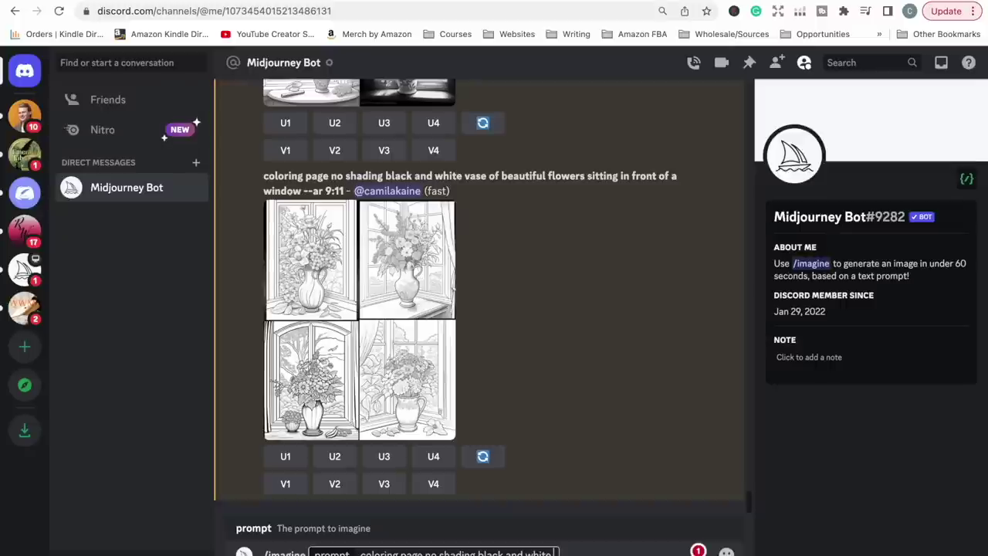
text(cute cup)
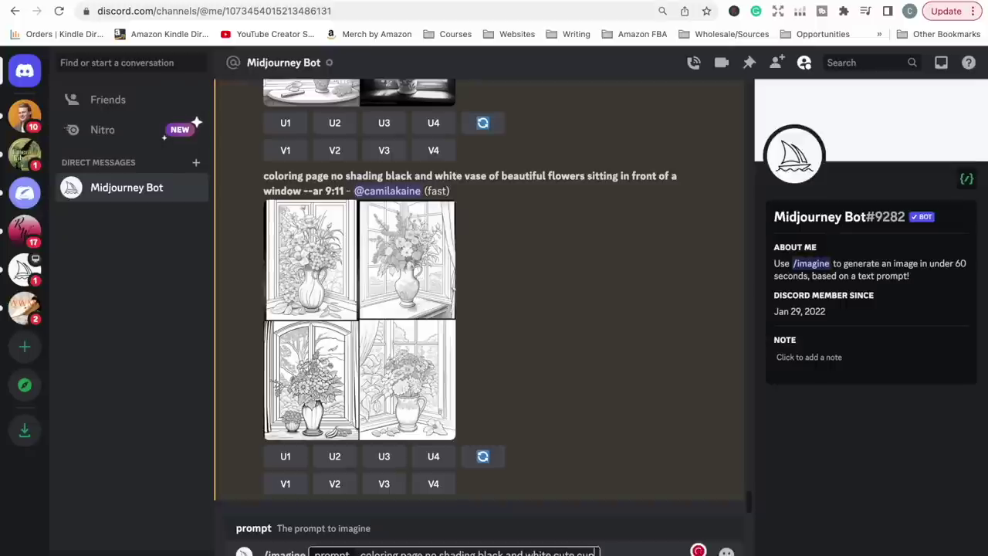
text(cakes --ar 9)
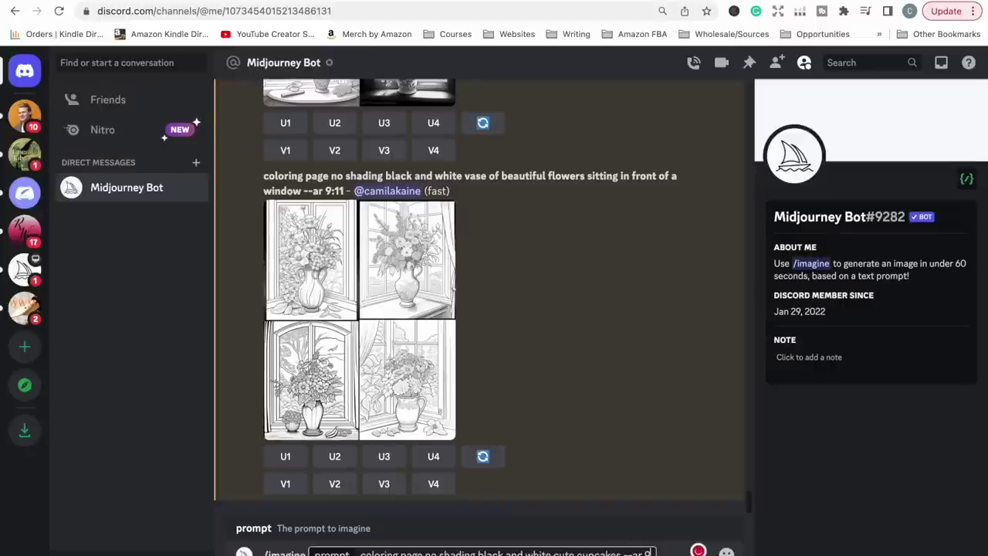
text(:11)
key(Return)
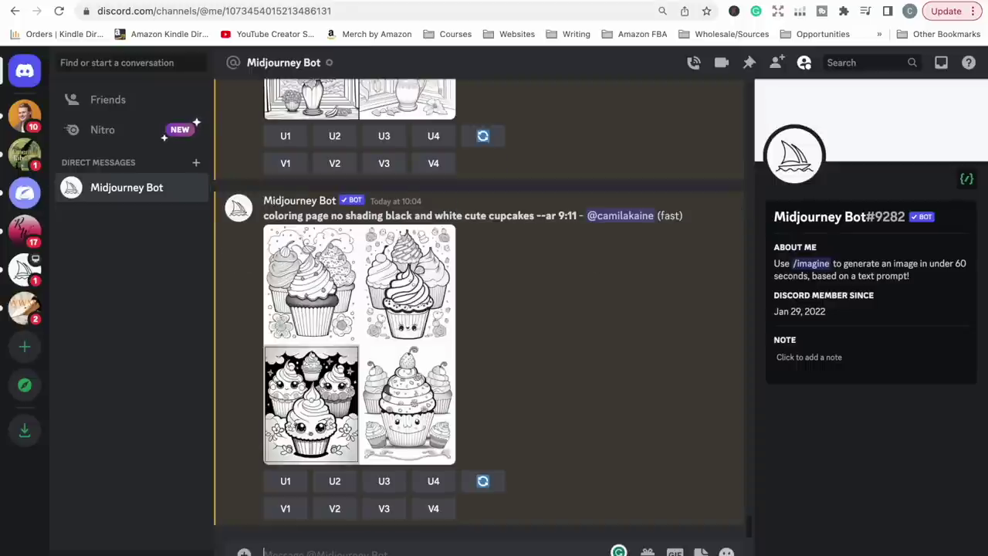
click(357, 367)
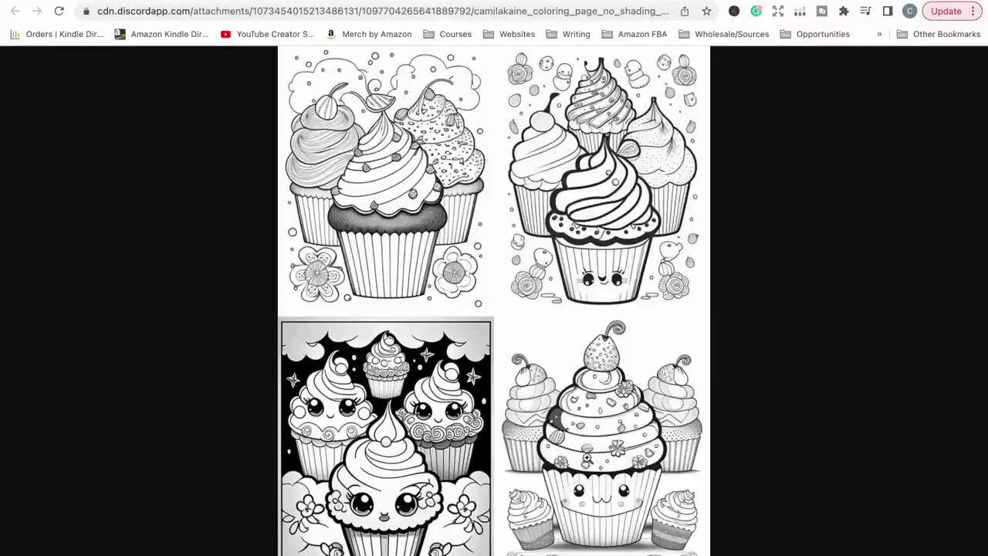
key(ctrl+w)
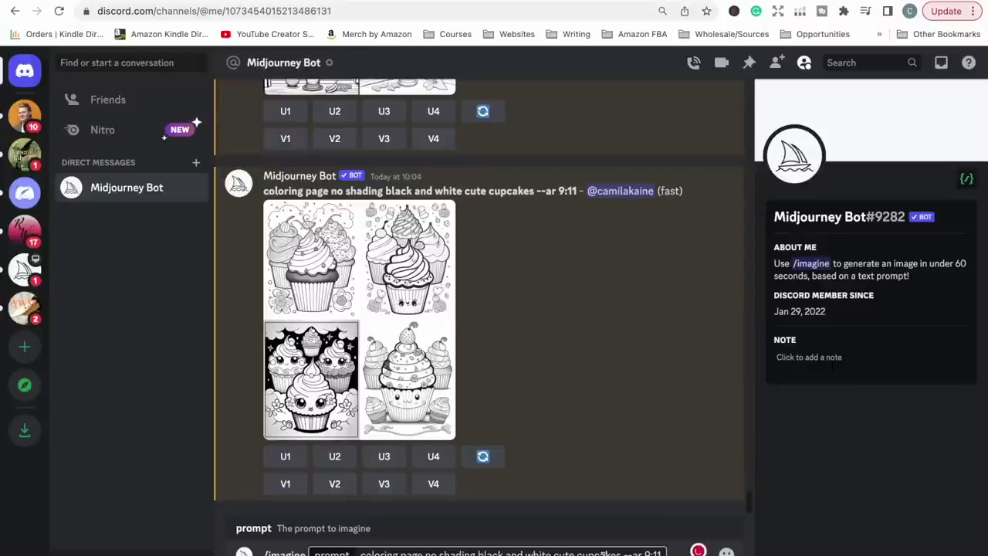
Replace "cupcakes" in the /imagine coloring page prompt with "icecream in waffle cone with cherry on top"
key(BackSpace)
key(BackSpace)
key(BackSpace)
key(BackSpace)
key(BackSpace)
key(BackSpace)
key(BackSpace)
key(BackSpace)
key(BackSpace)
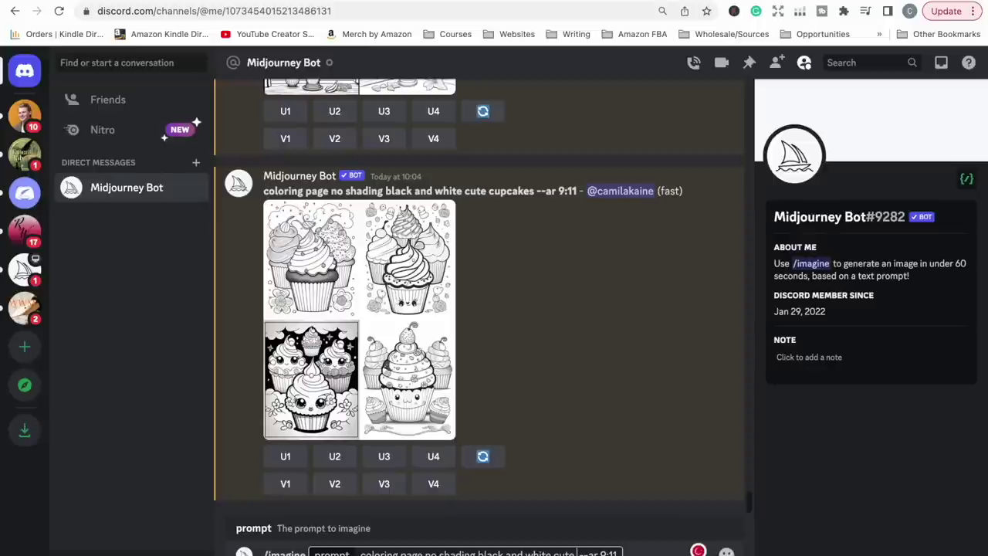
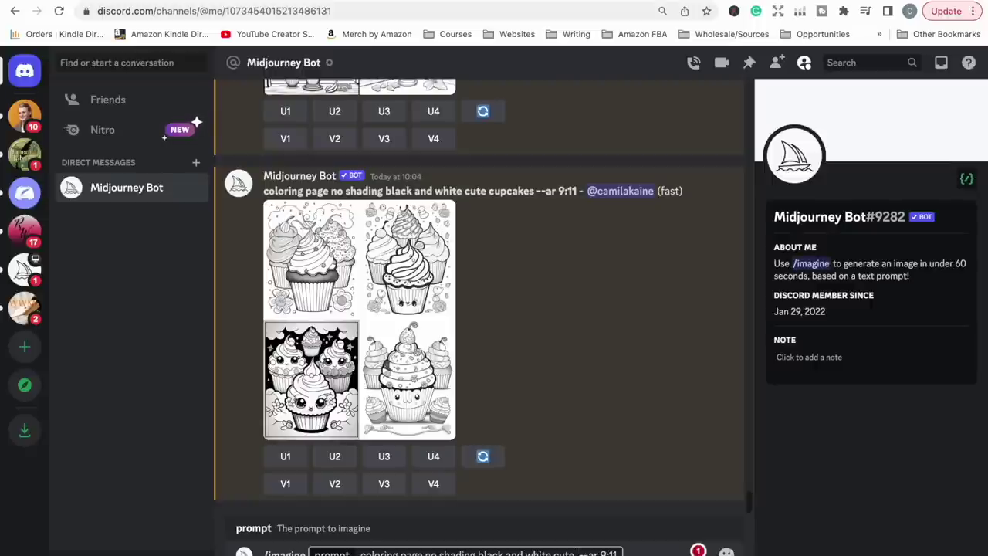
text(icecream in waffle cone with cherry on top)
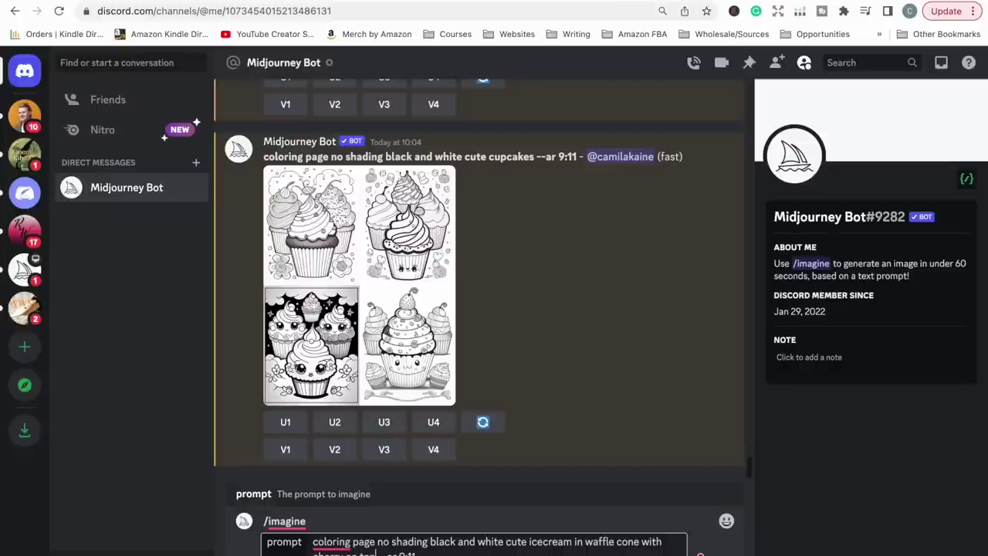
Insert "single" before "icecream" and "under a rainbow" before "--ar 9:11" in the prompt, and generate the images
click(530, 542)
text(single)
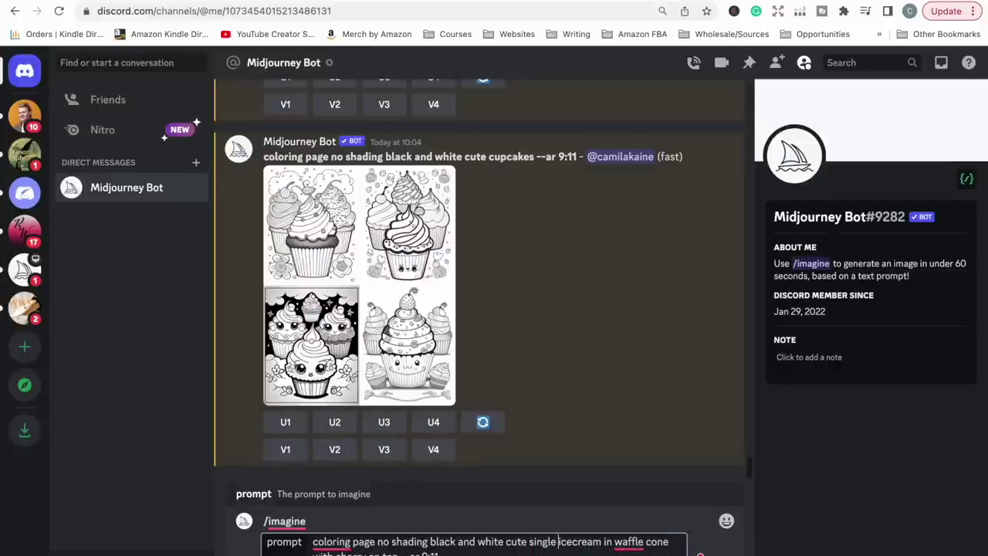
click(400, 554)
text(under a rainbow)
key(Return)
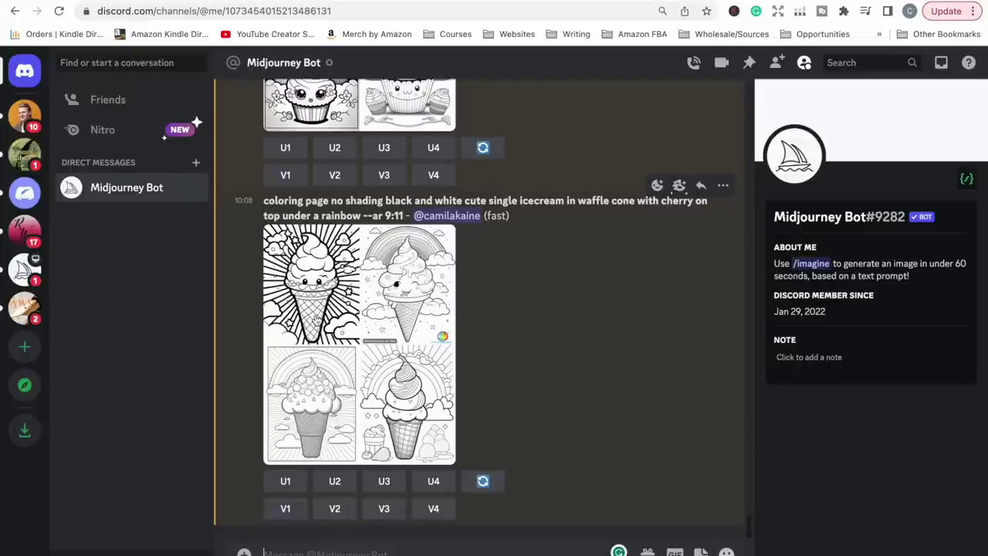
Examine the waffle cone image grid at full size in the browser, and close it
scroll(316, 321, up, 2)
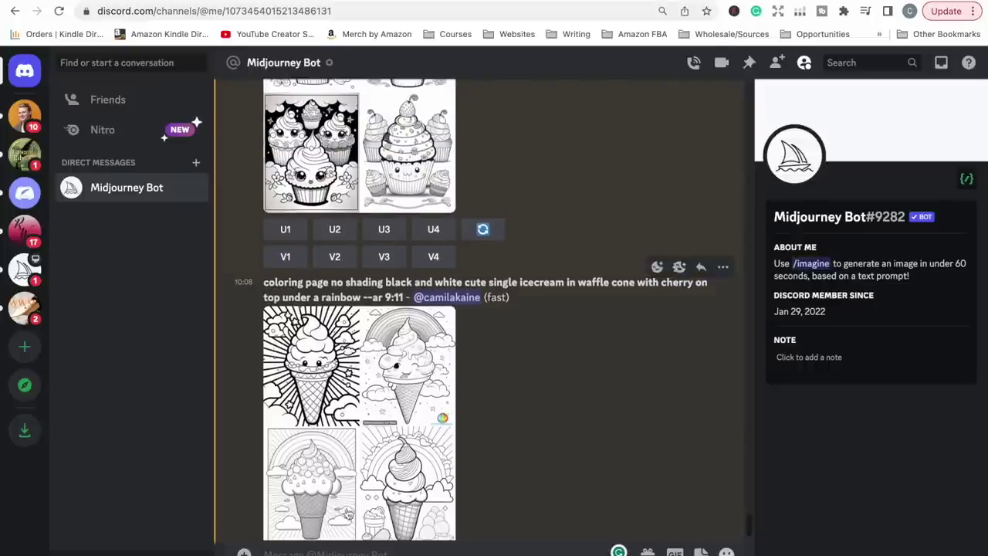
scroll(313, 409, down, 1)
scroll(314, 410, down, 3)
click(316, 414)
click(386, 507)
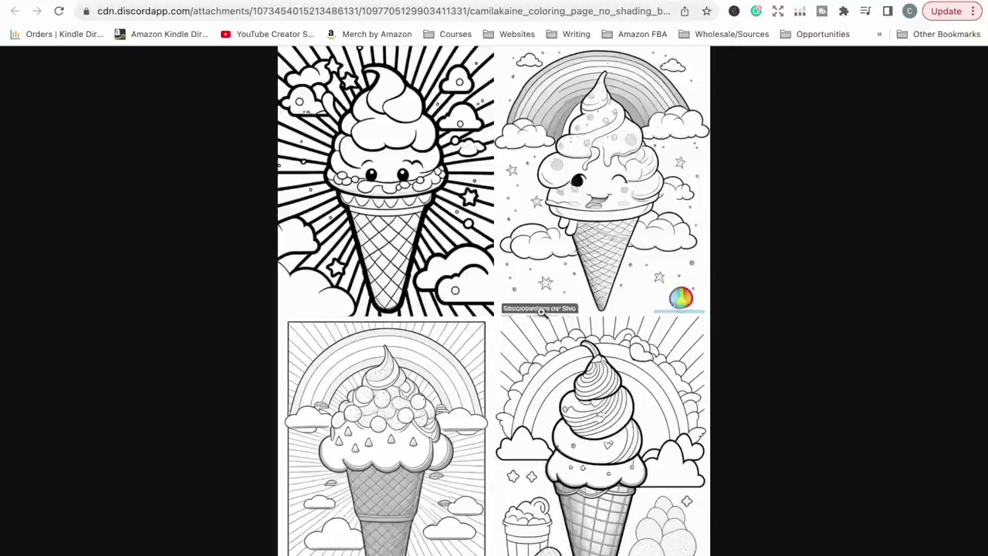
key(super+w)
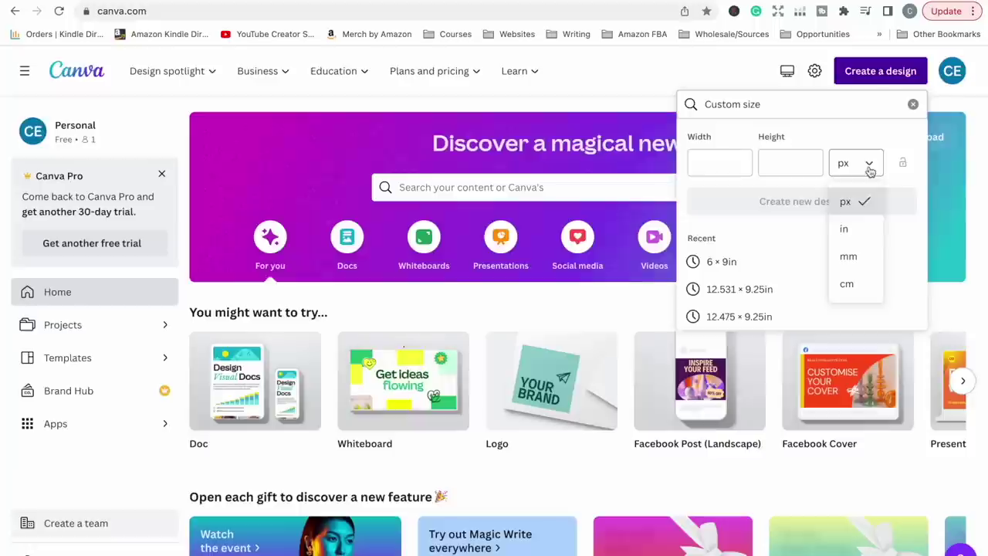
Create a custom-size Canva design 8.625 in wide and 11.25 in high
click(845, 227)
click(742, 166)
text(8.625)
key(Tab)
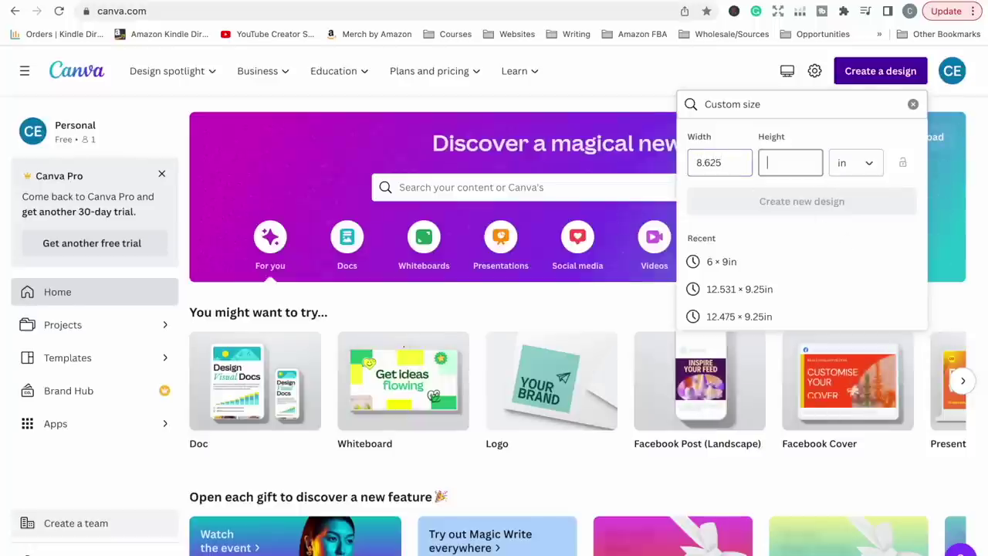
text(11.25)
click(826, 196)
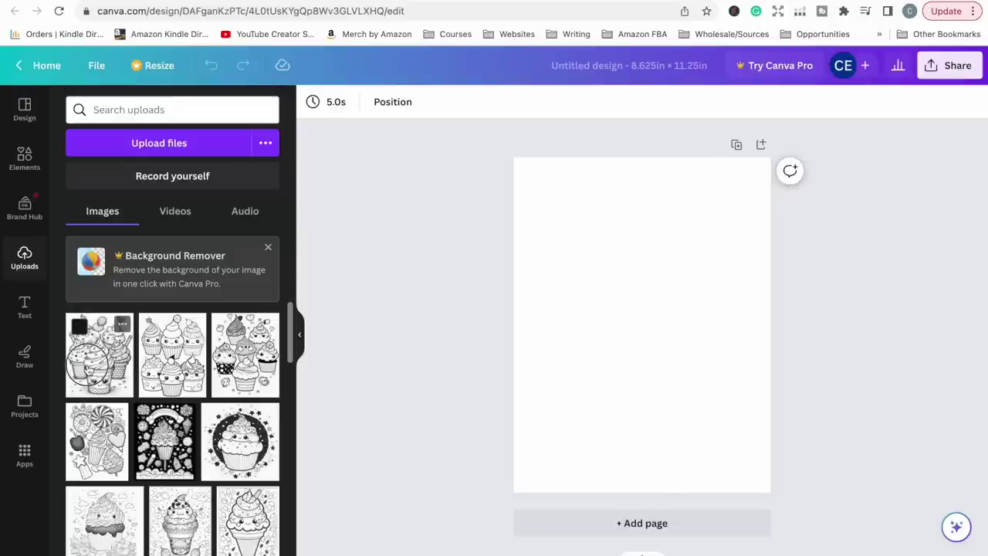
Place the uploaded image of five smiling ice cream cups on the page and size it to fill the whole page
click(88, 370)
drag(557, 220, 507, 157)
drag(726, 430, 776, 491)
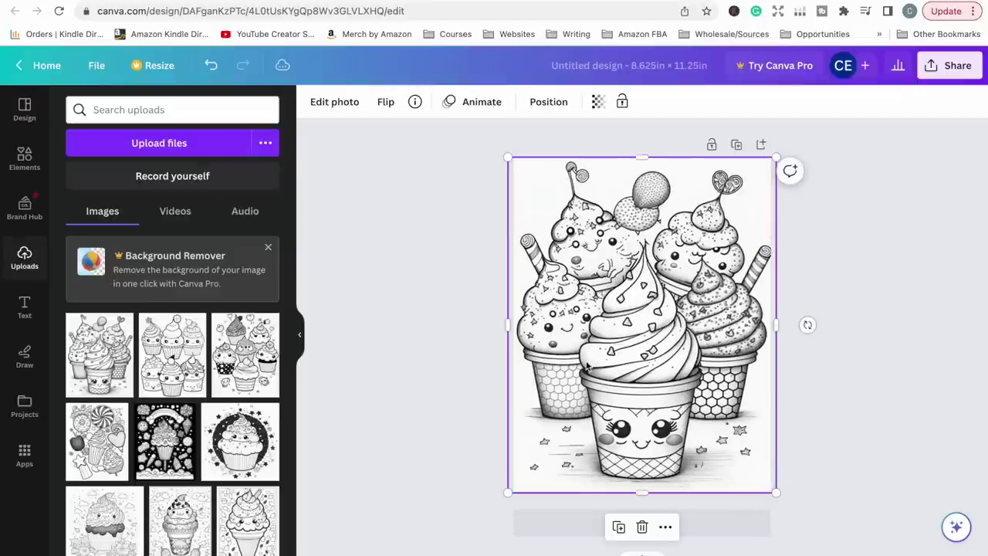
drag(505, 328, 513, 327)
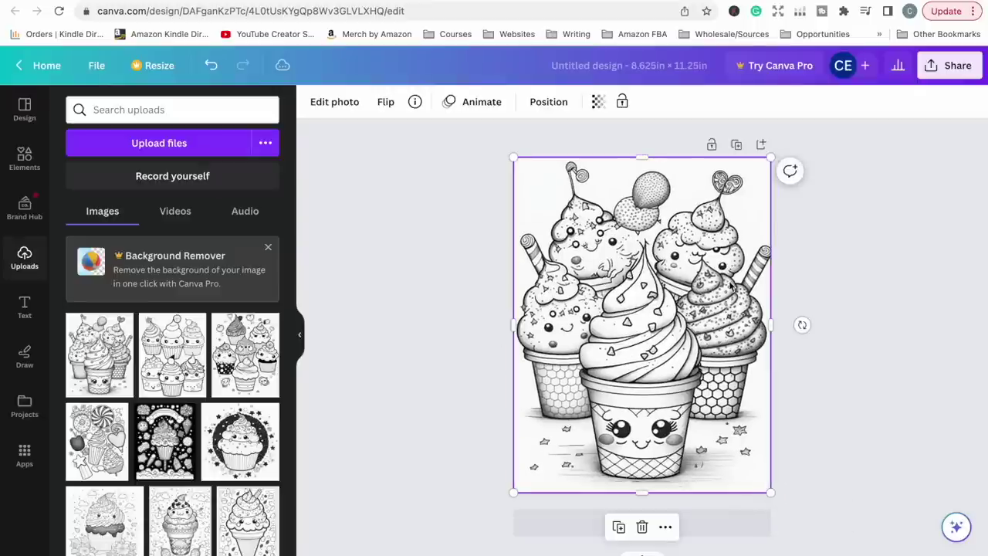
Shrink the ice cream cups image slightly from two opposite corners, leaving a narrow white margin on all sides of the page
drag(772, 489, 761, 481)
drag(514, 159, 521, 168)
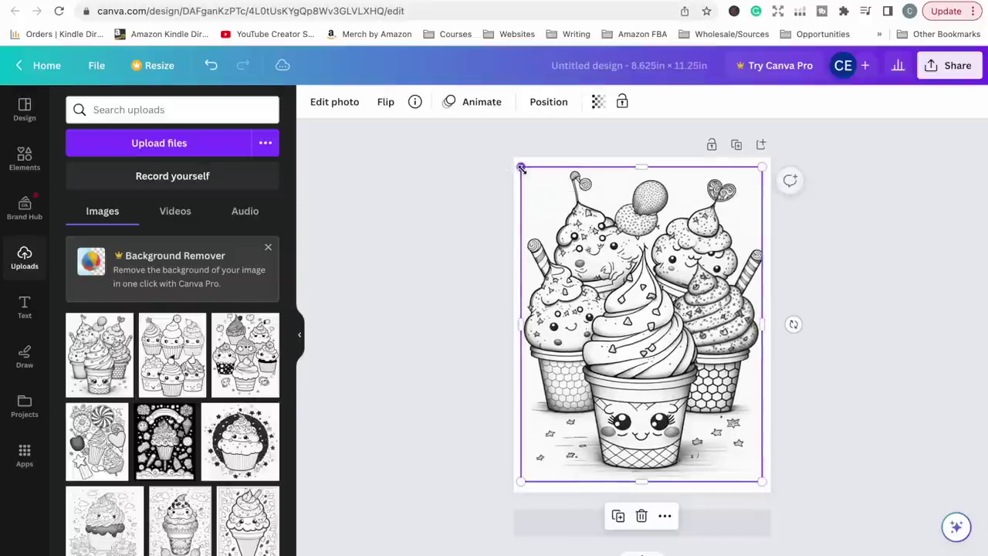
click(865, 260)
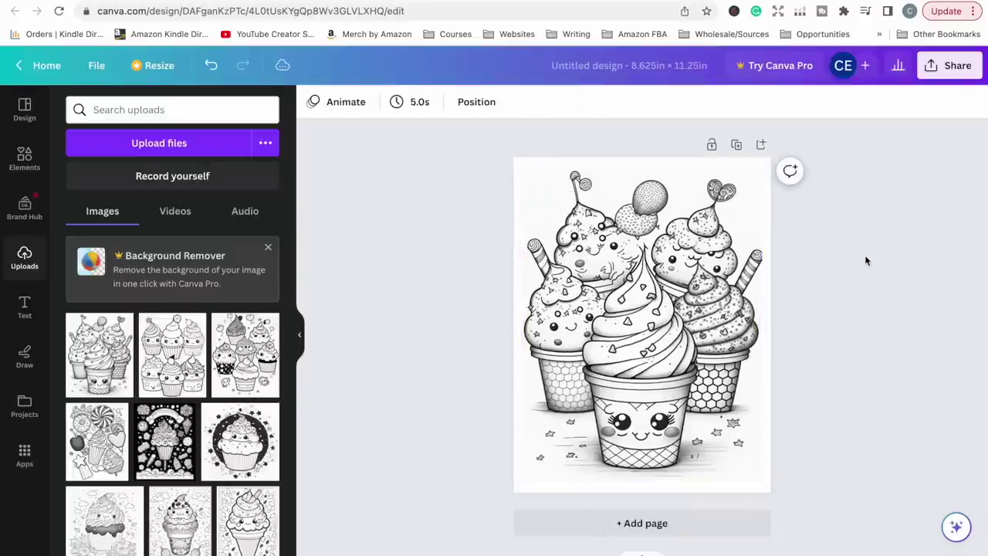
Add a second page and cover it entirely with a square shape filled black
click(625, 525)
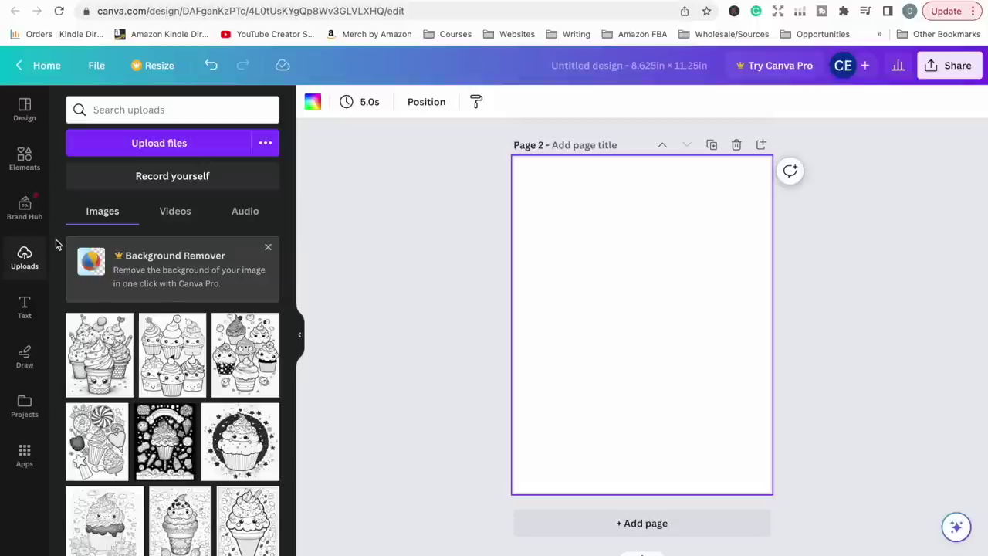
click(23, 156)
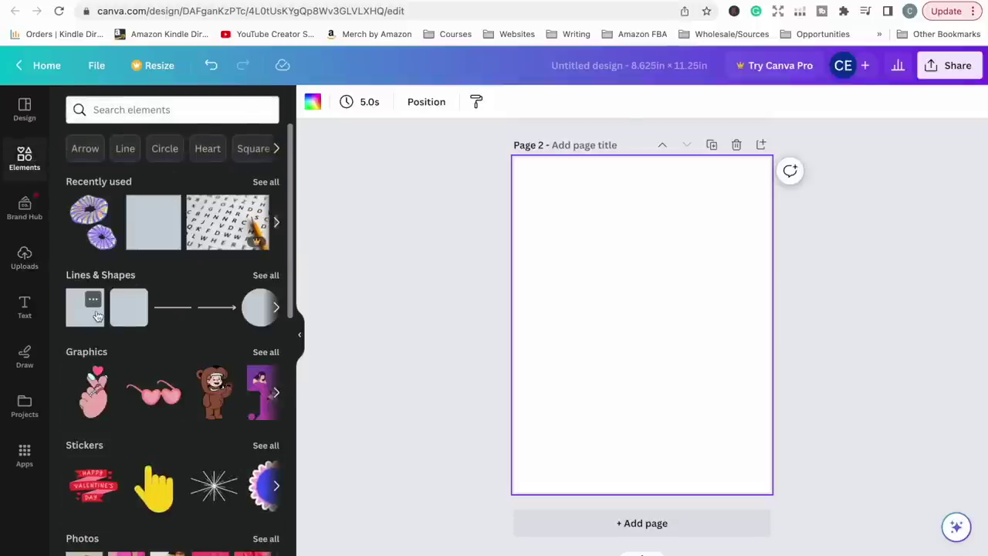
click(97, 317)
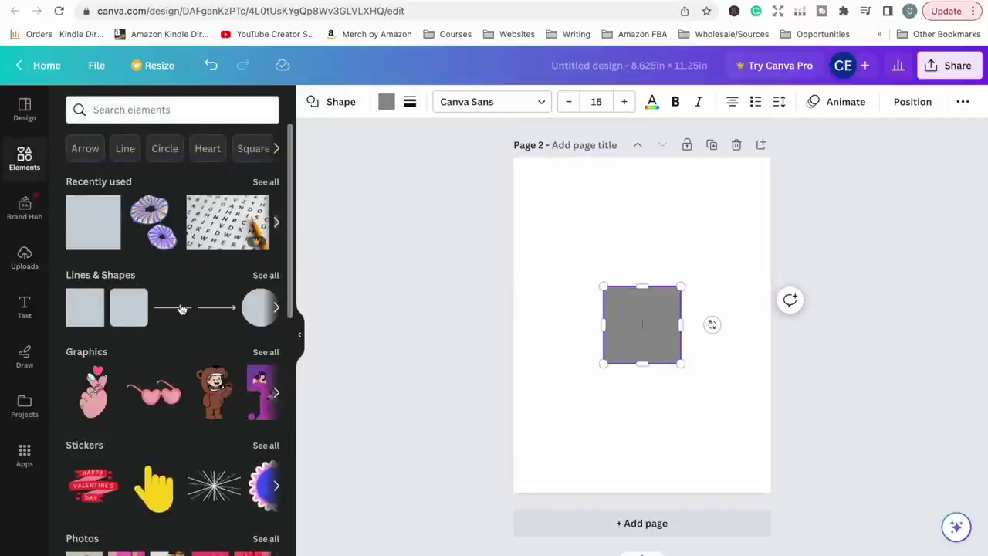
click(265, 275)
drag(603, 286, 496, 158)
drag(679, 362, 778, 497)
click(386, 101)
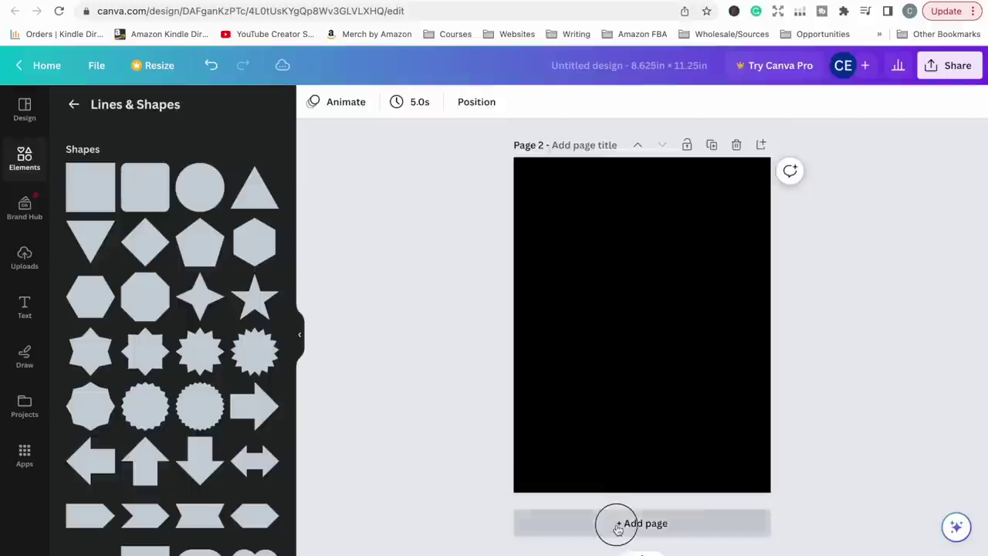
Add a third page and place the uploaded berry-topped ice cream cup with clouds on it, enlarged to fill the page
click(617, 522)
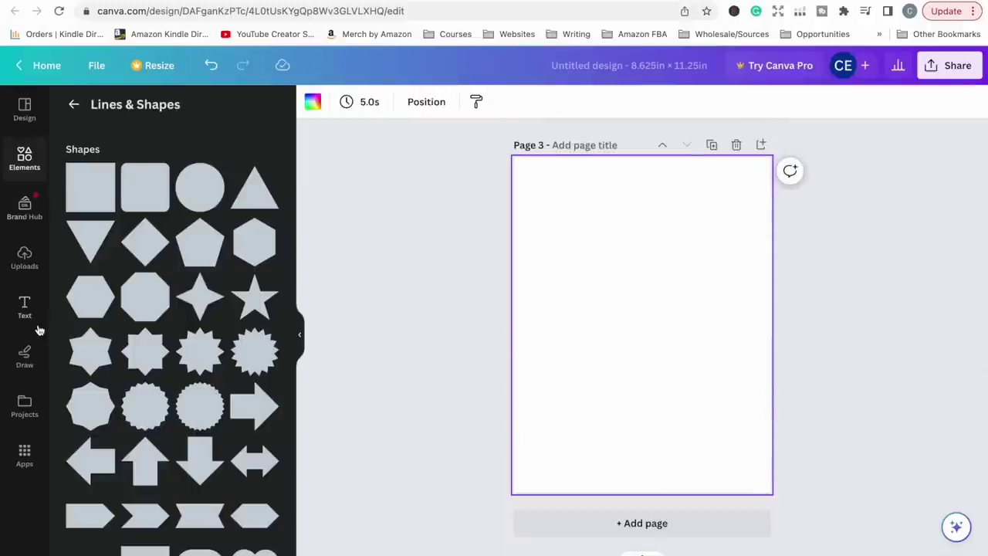
click(25, 257)
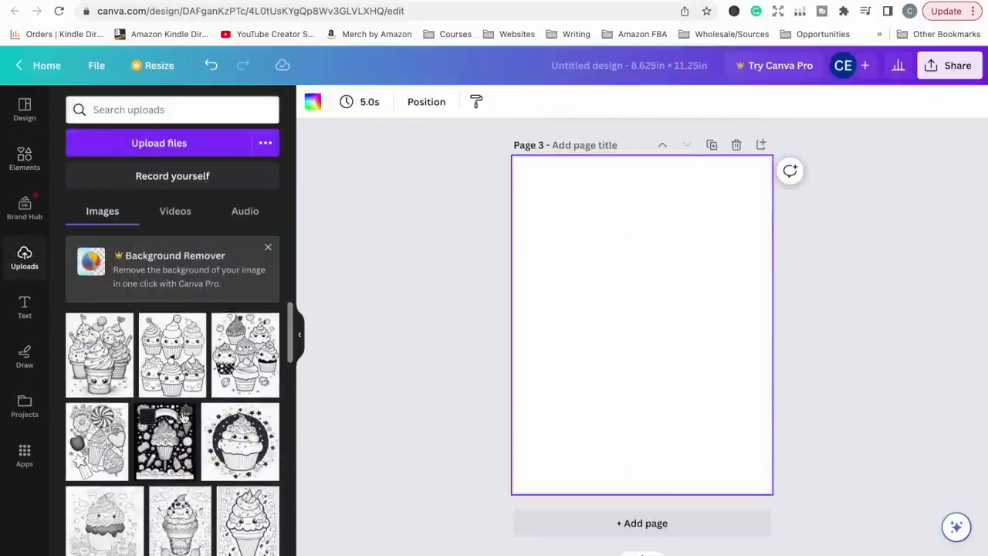
scroll(186, 417, down, 1)
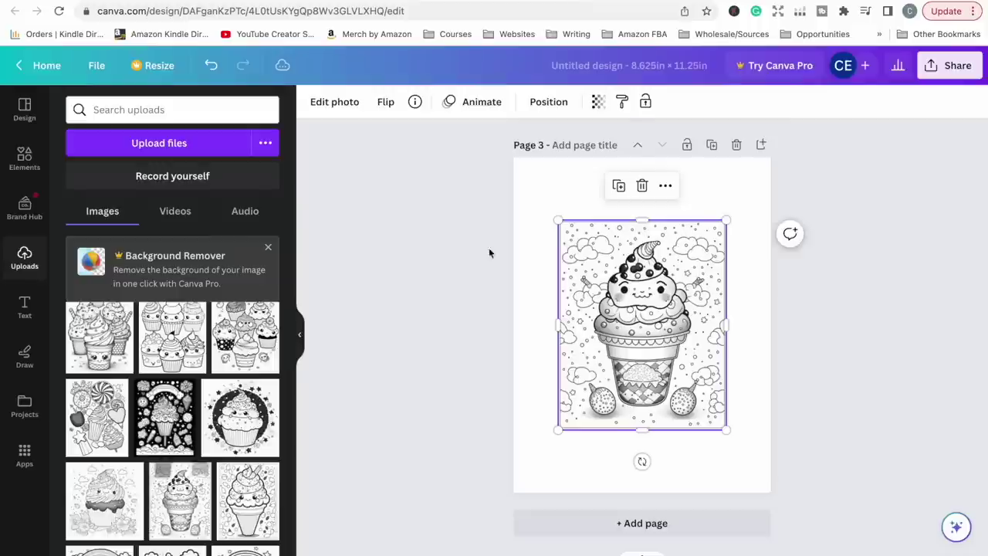
double_click(511, 158)
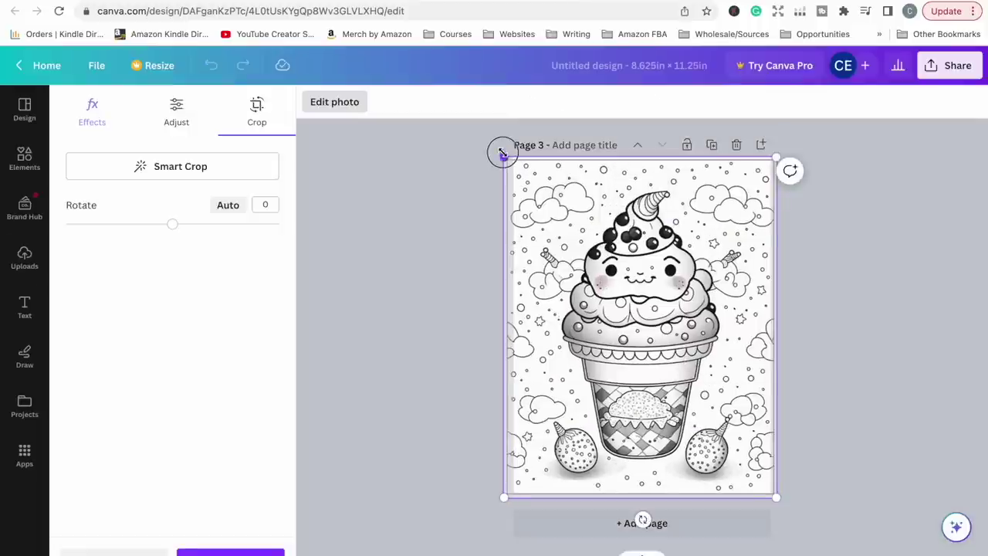
click(926, 306)
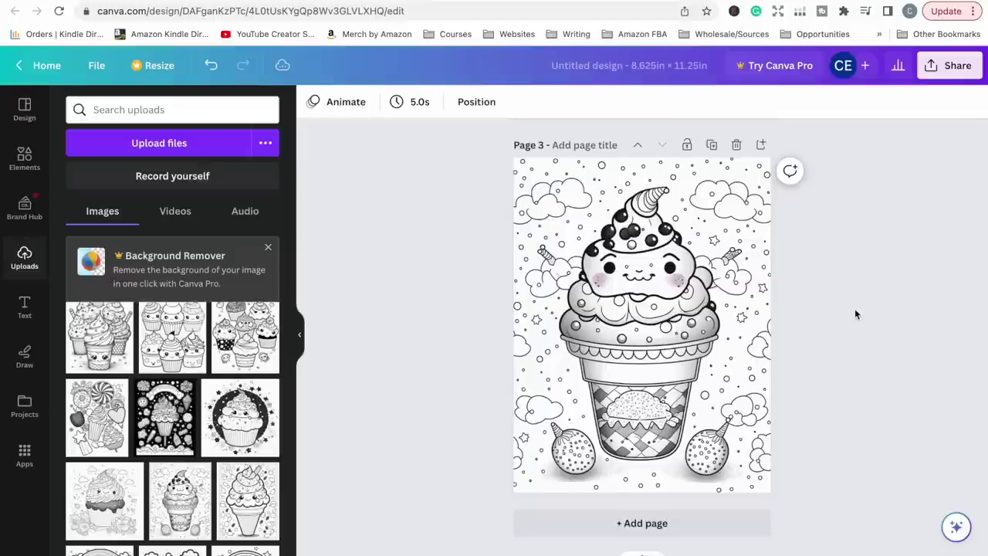
Duplicate the black page 2 and move the copy behind the berry-topped ice cream page as page 4
scroll(854, 308, up, 5)
click(686, 332)
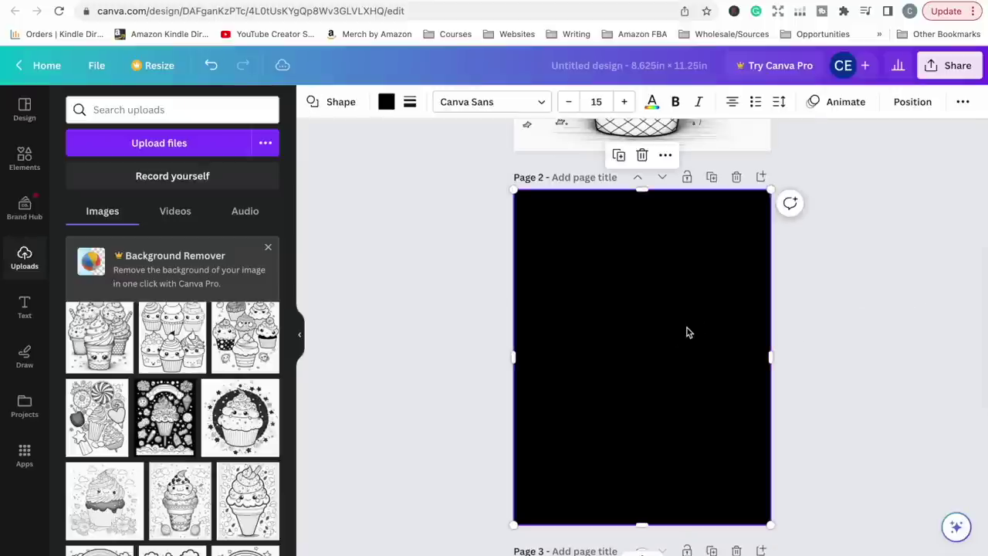
click(711, 178)
click(661, 177)
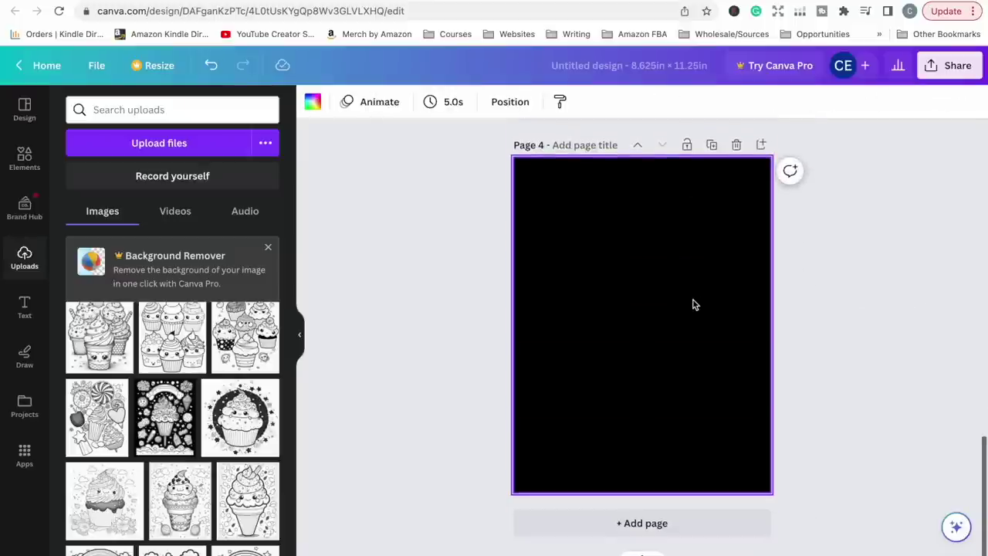
Add a fifth page and place the uploaded black-and-white milkshake with stars on it, enlarged to fill the page
click(645, 528)
scroll(224, 502, down, 3)
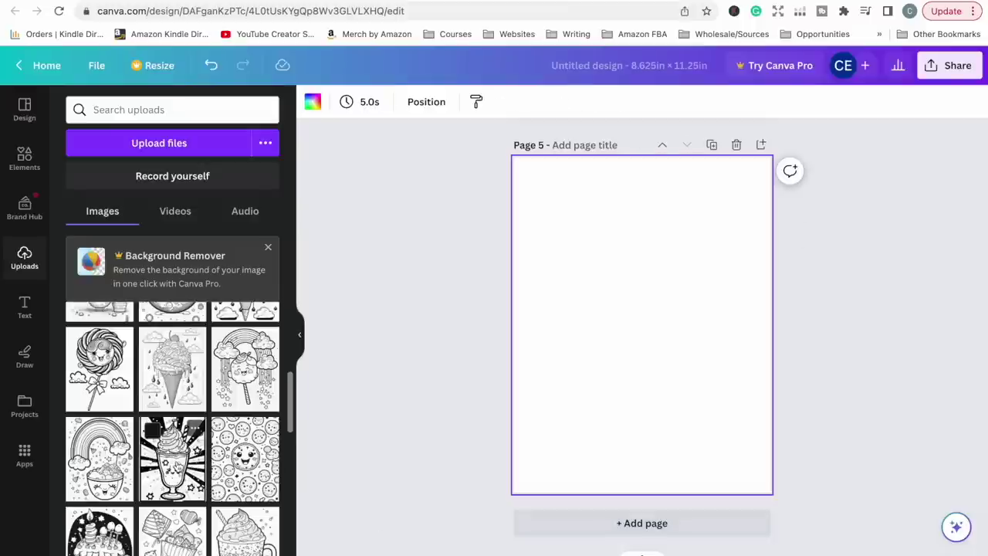
click(173, 462)
Duplicate a black page again and move the copy behind the milkshake page as page 6
scroll(847, 391, up, 2)
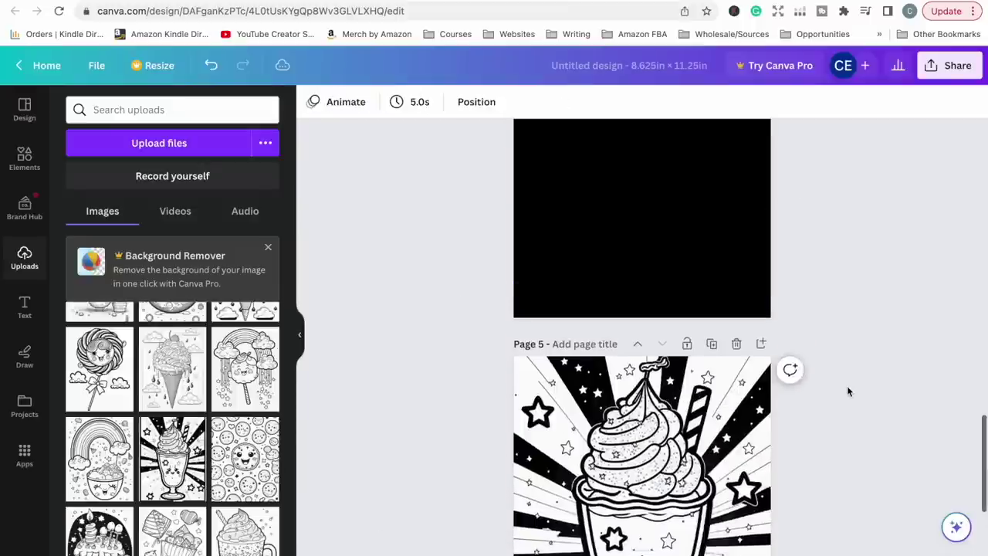
scroll(846, 385, up, 5)
click(711, 219)
click(661, 219)
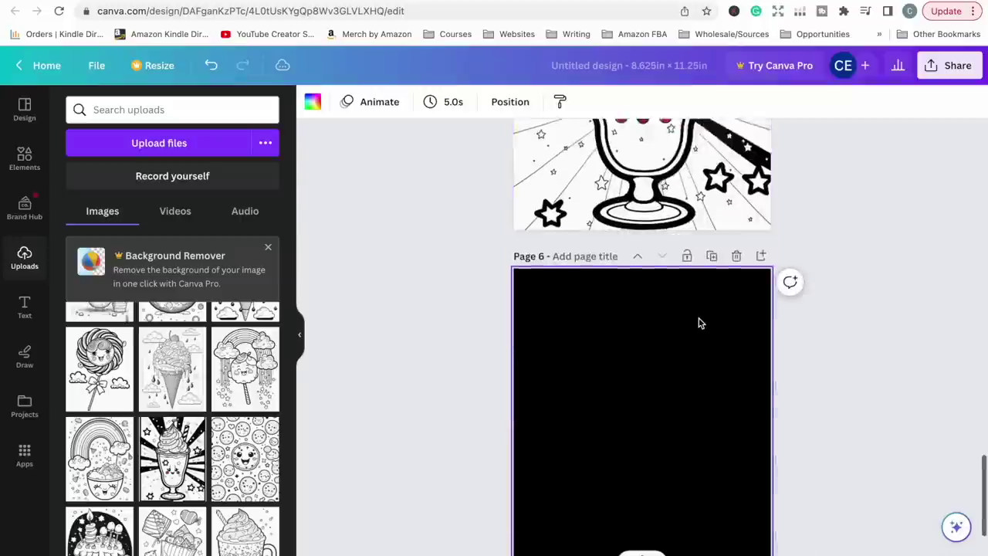
Add a seventh page and place the uploaded full-color cupcake with pink clouds on it, enlarged to fill the page
scroll(699, 321, up, 3)
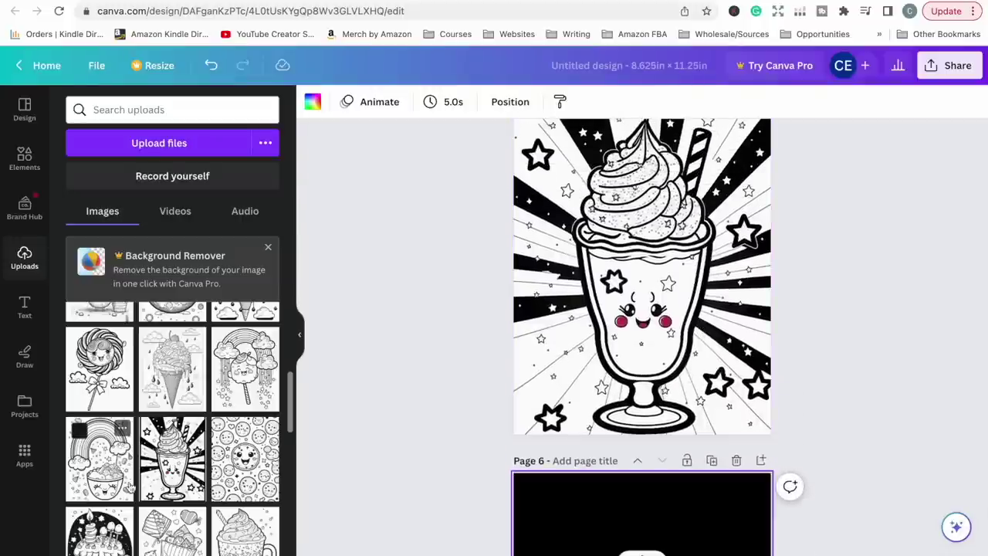
click(634, 523)
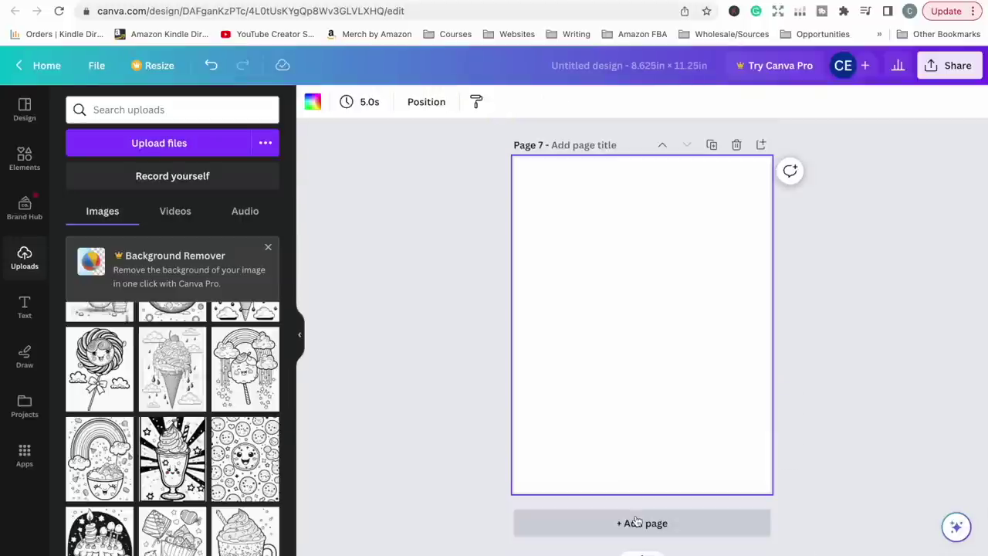
scroll(224, 432, down, 3)
click(176, 503)
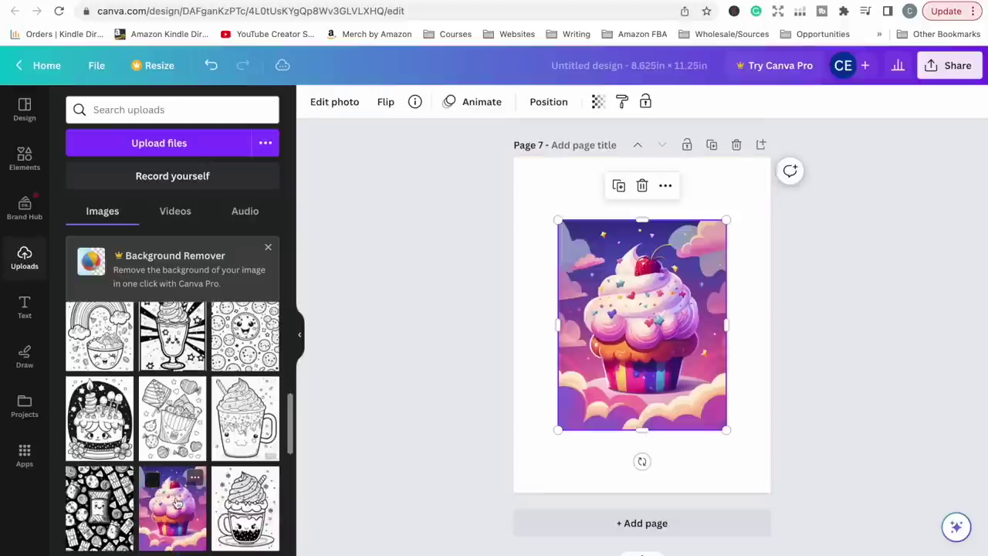
drag(558, 221, 514, 165)
drag(723, 432, 772, 485)
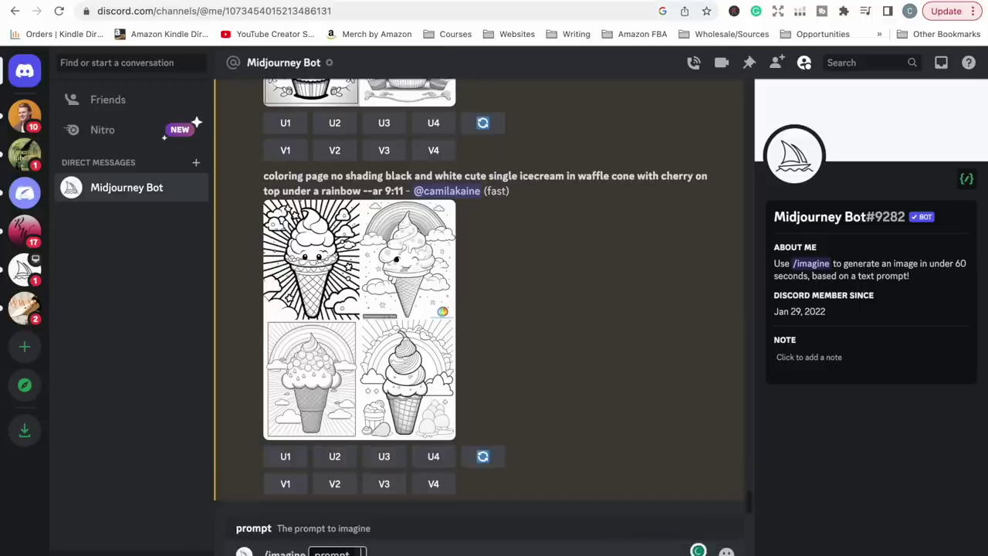
In Discord's Midjourney Bot chat, generate images with /imagine from "cute cupcake with cherry on top with pink cloud background rainbow in the sky --ar 9:11"
text(cute cupcak)
text(e with cherry on t with pink)
text( clouds)
click(425, 553)
text(with cherry on top)
key(End)
key(BackSpace)
text(background rain)
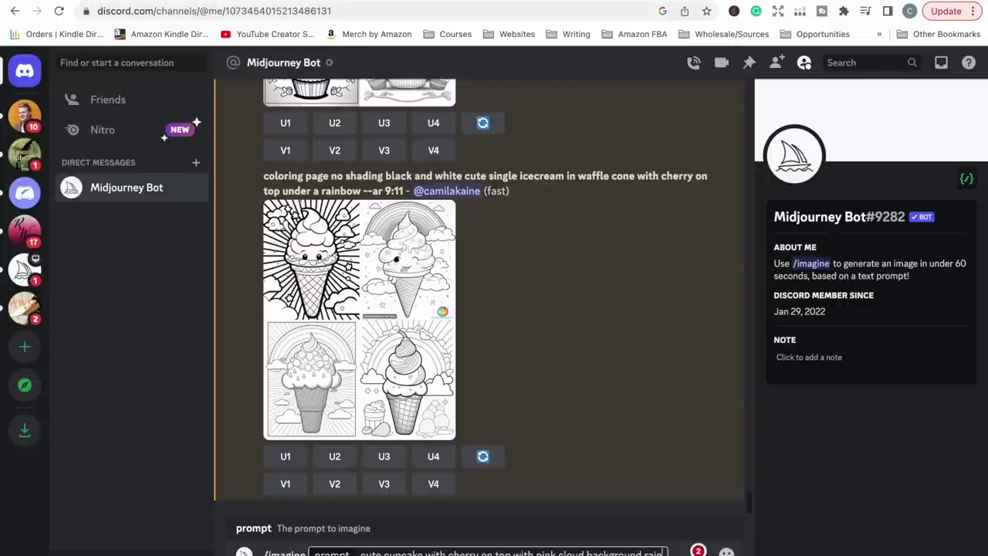
text(bow in the sky --ar 9:11)
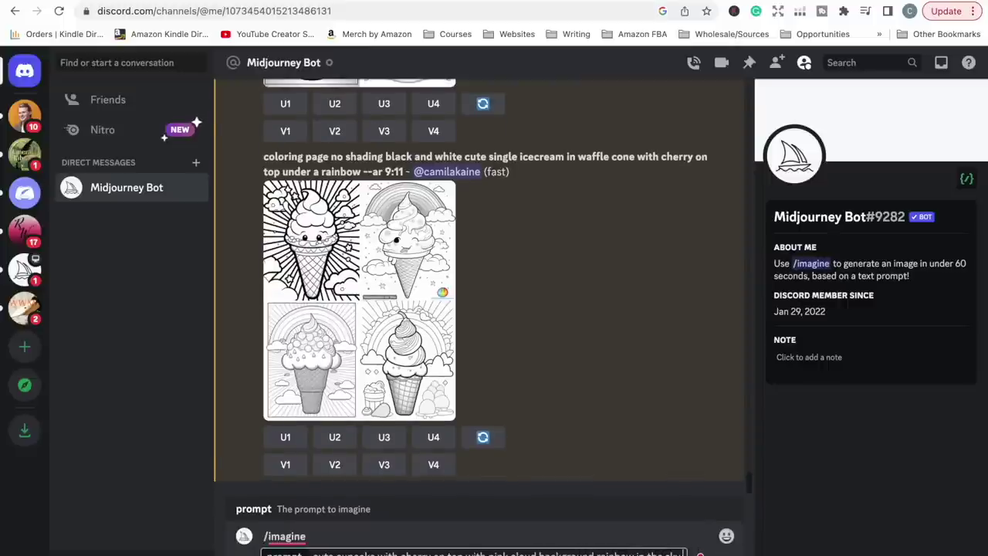
key(Return)
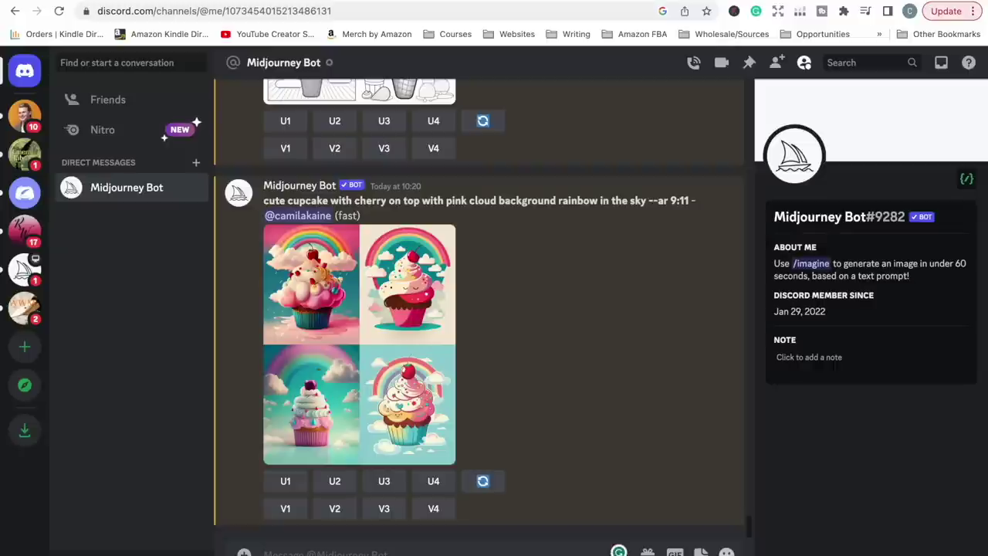
Look back through the earlier image grids in the chat, and browse the newest upscales in the Midjourney web gallery
scroll(455, 422, up, 10)
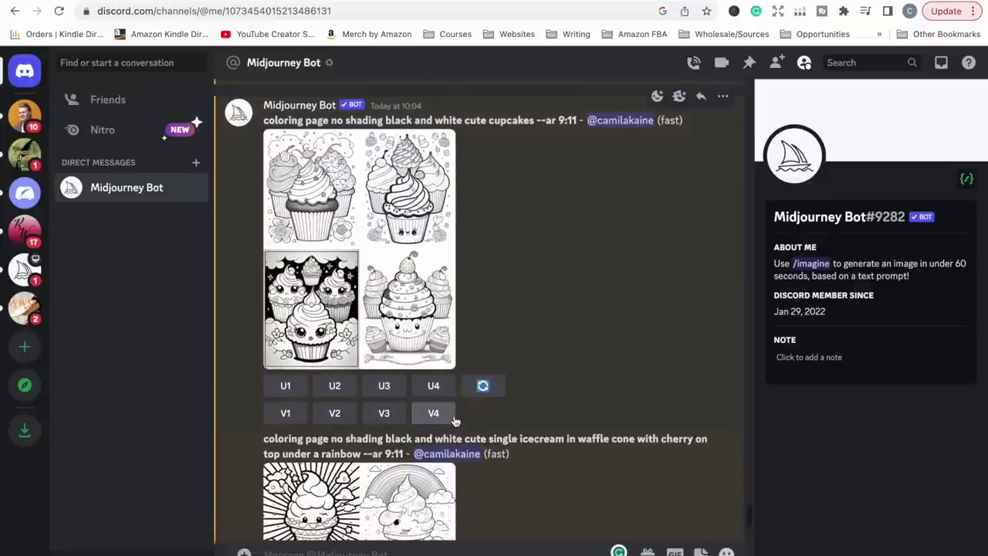
scroll(455, 421, down, 10)
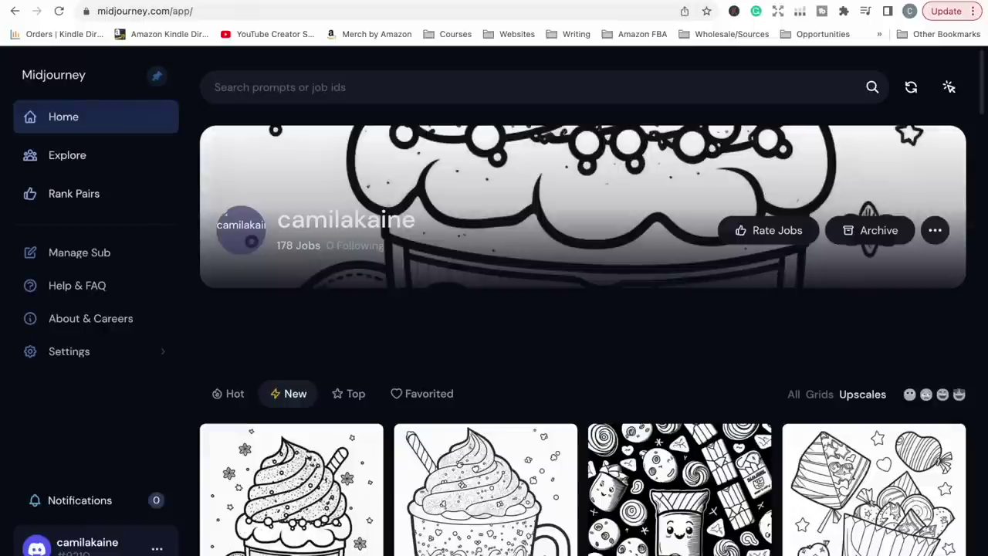
scroll(367, 142, down, 7)
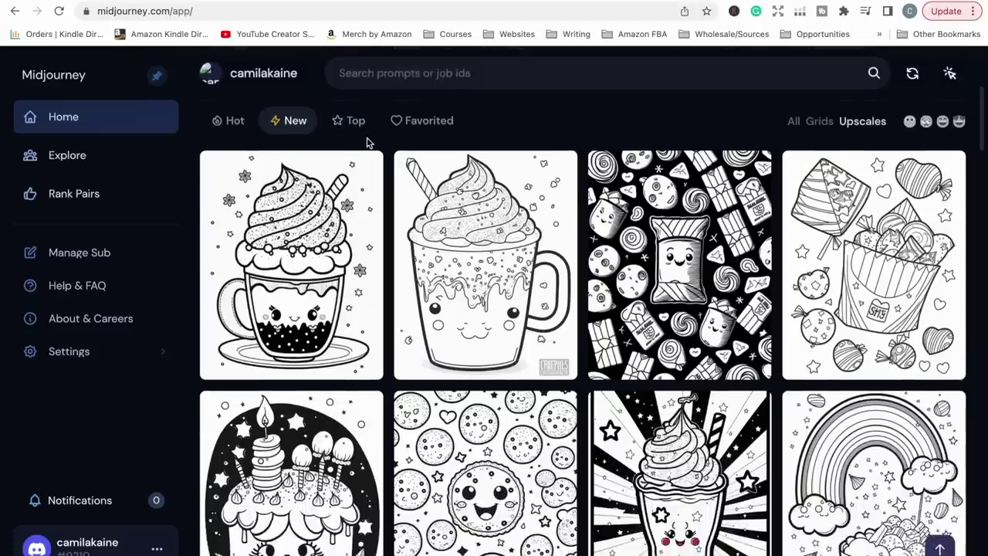
scroll(378, 201, down, 2)
scroll(389, 269, up, 6)
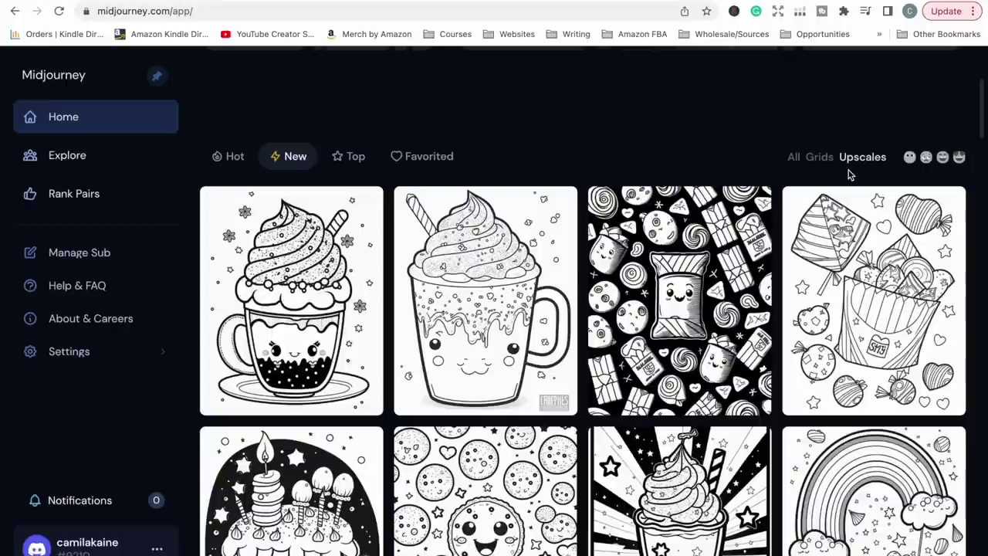